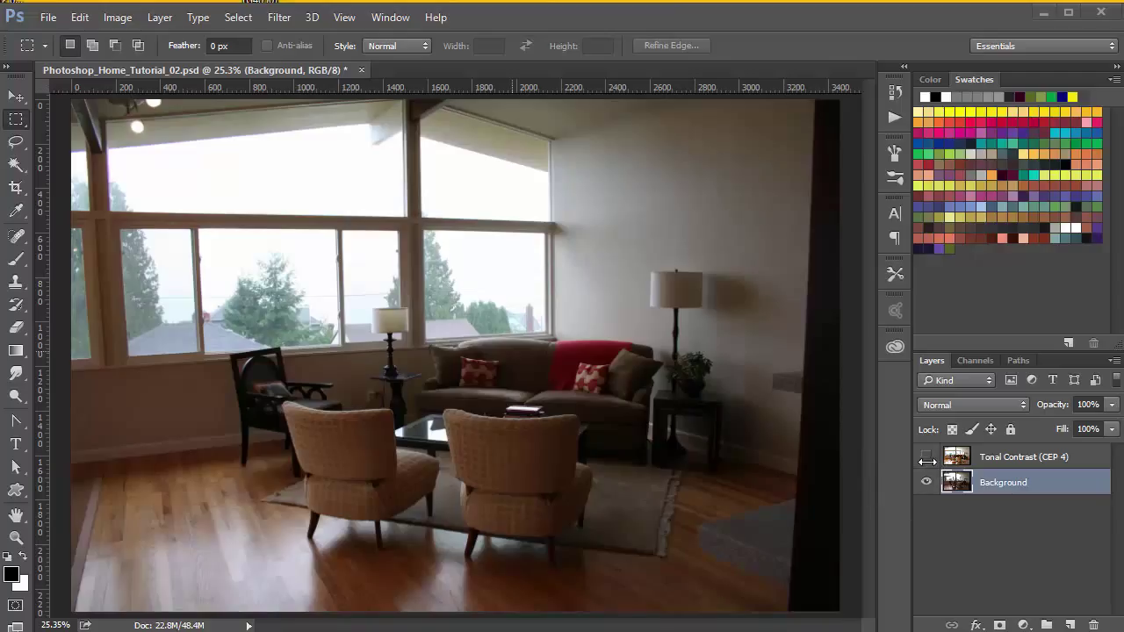
# Step: Toggle the Tonal Contrast (CEP 4) layer for comparison, leaving it hidden, and duplicate the Background layer with the original hidden
pyautogui.click(926, 457)
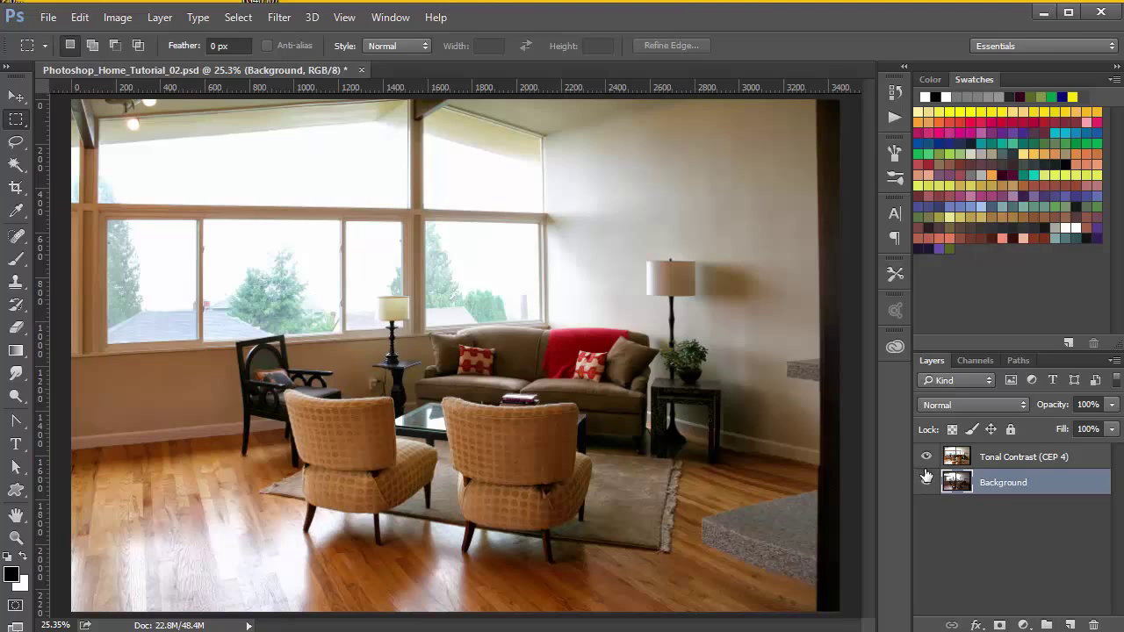
pyautogui.click(926, 479)
pyautogui.click(927, 457)
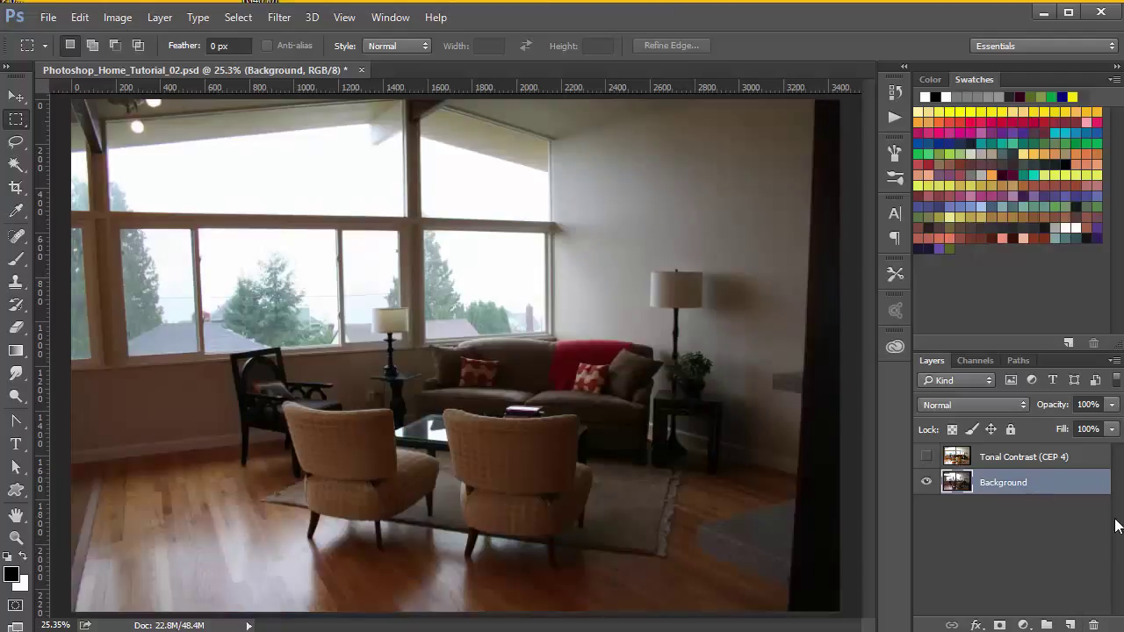
pyautogui.hotkey('ctrl', 'j')
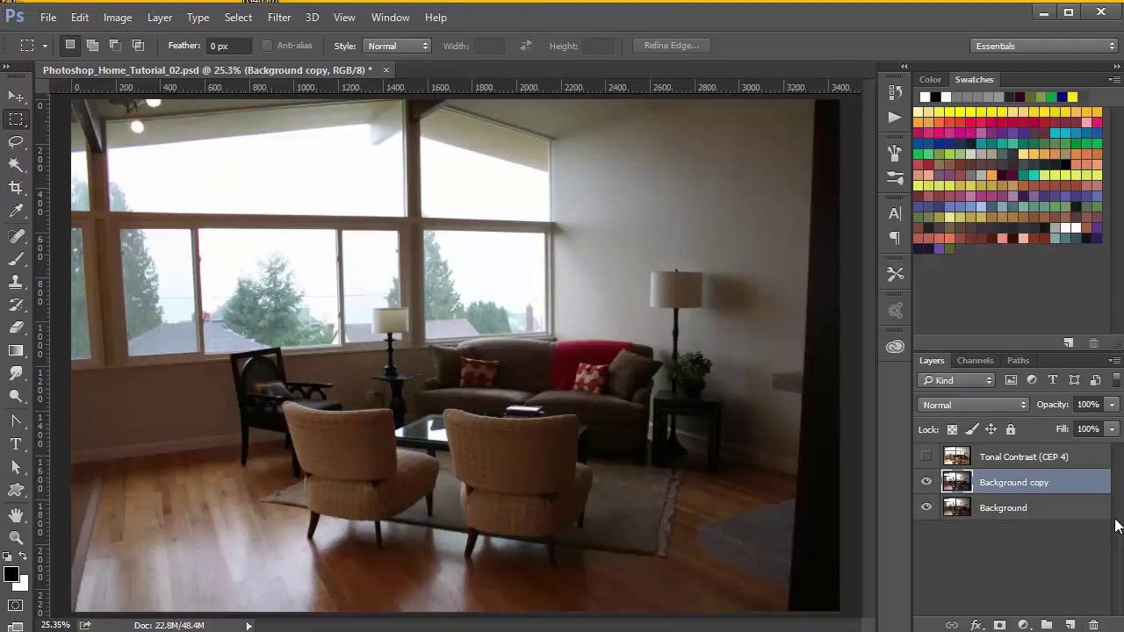
pyautogui.click(926, 507)
# Step: Brighten the Background copy layer with Levels, setting the input black point to 2 and the input white point to 204
pyautogui.hotkey('ctrl', 'l')
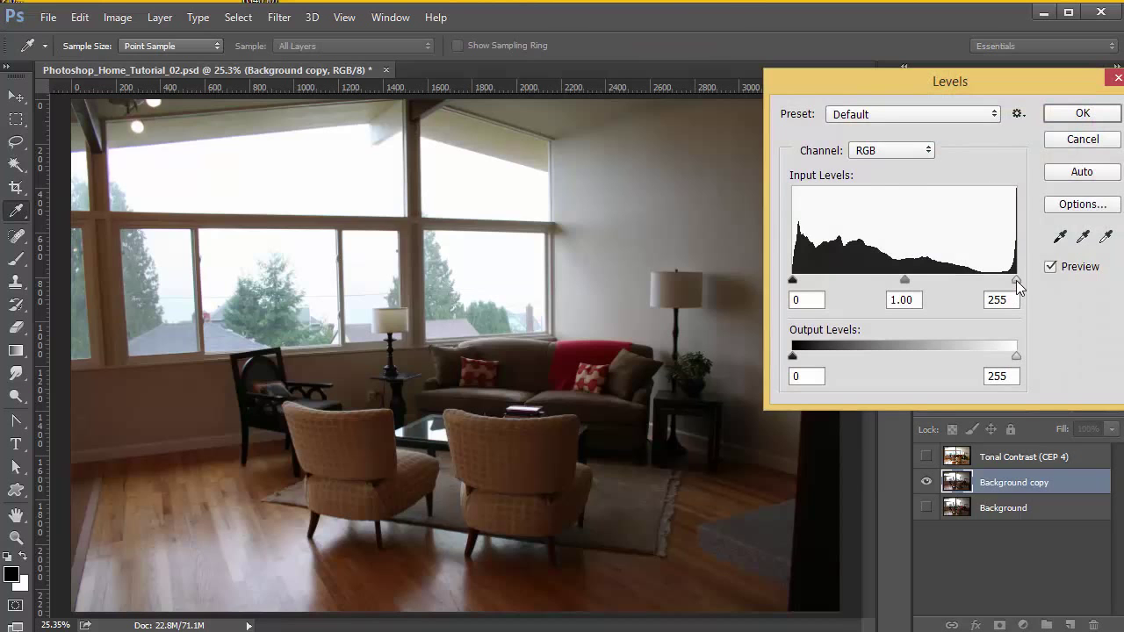
pyautogui.moveTo(1018, 283); pyautogui.dragTo(974, 291)
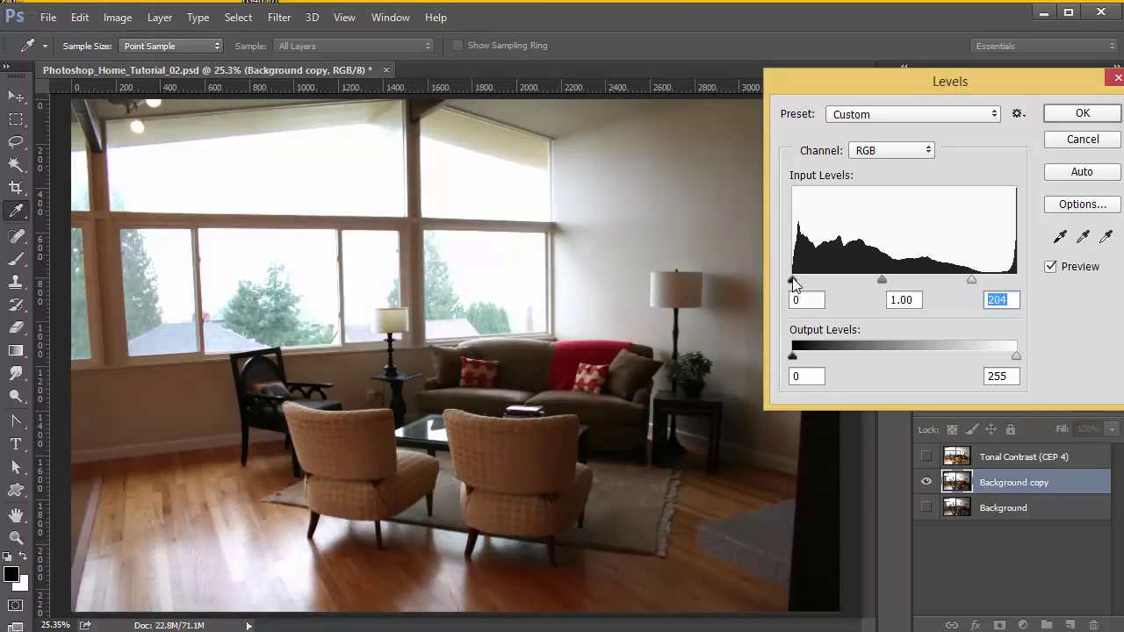
pyautogui.moveTo(793, 281); pyautogui.dragTo(795, 288)
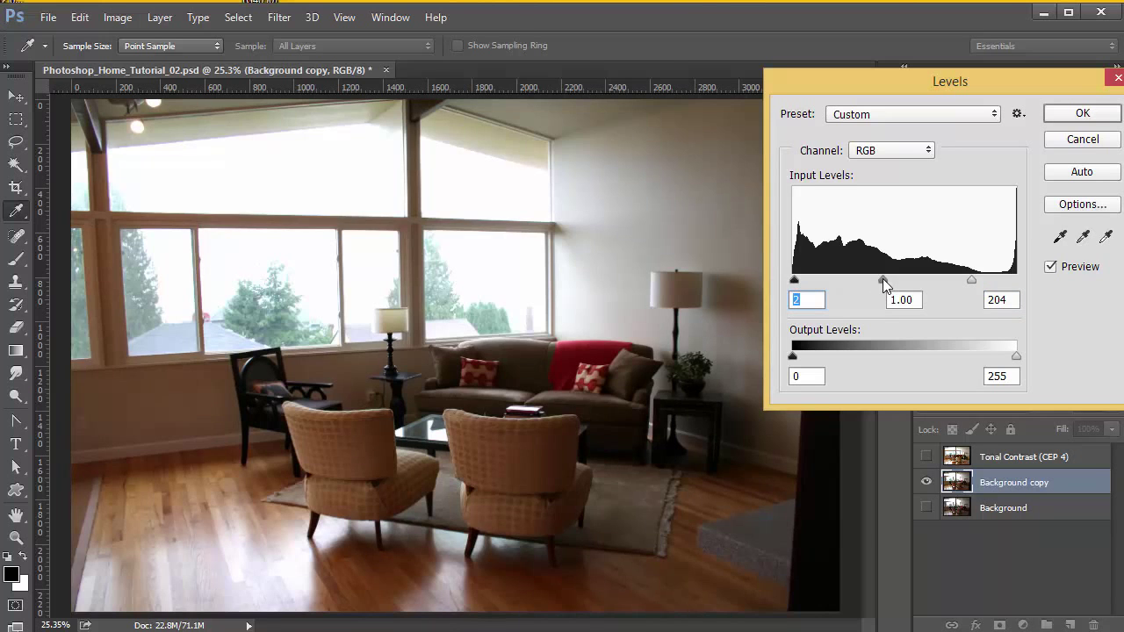
pyautogui.moveTo(883, 280); pyautogui.dragTo(884, 281)
pyautogui.click(1064, 115)
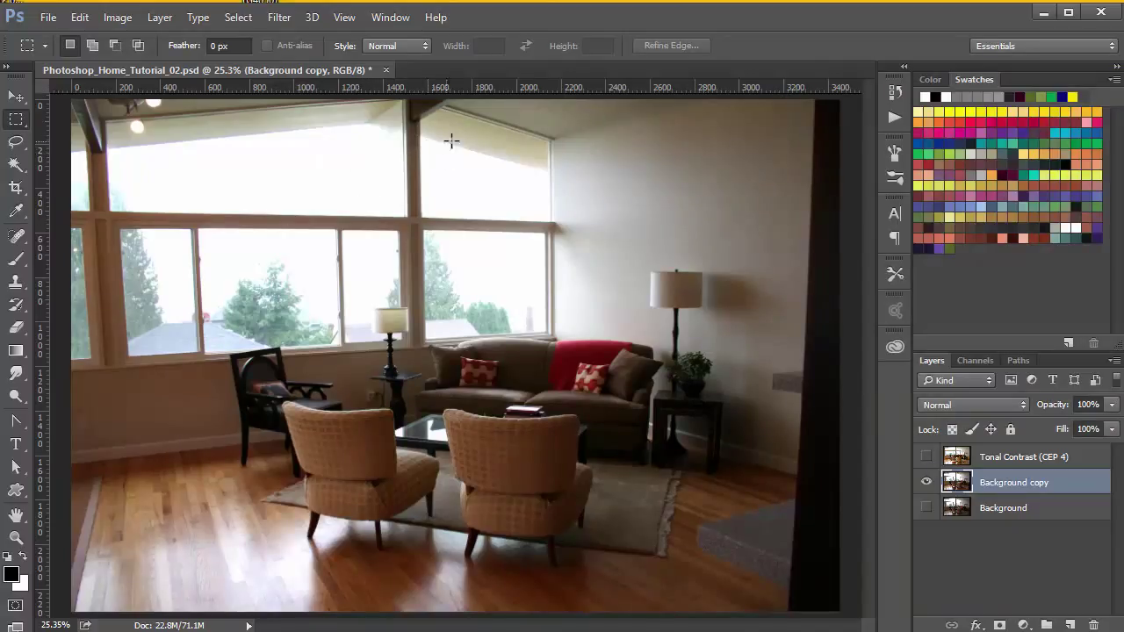
# Step: Open the Background copy in the Camera Raw Filter and reduce Highlights to -13
pyautogui.click(279, 19)
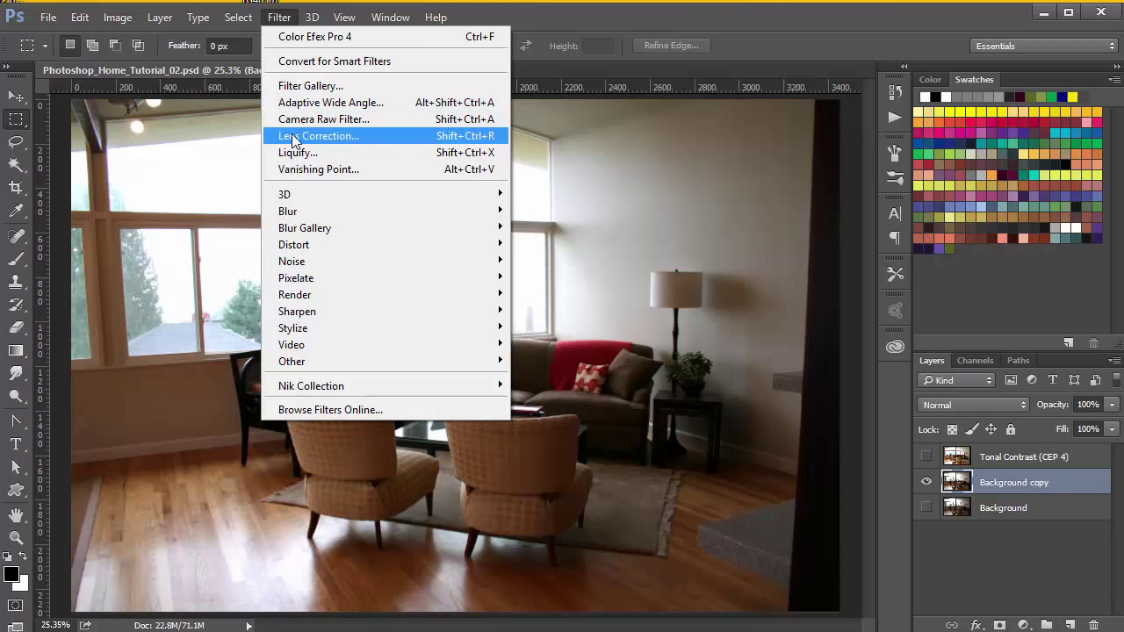
pyautogui.click(298, 119)
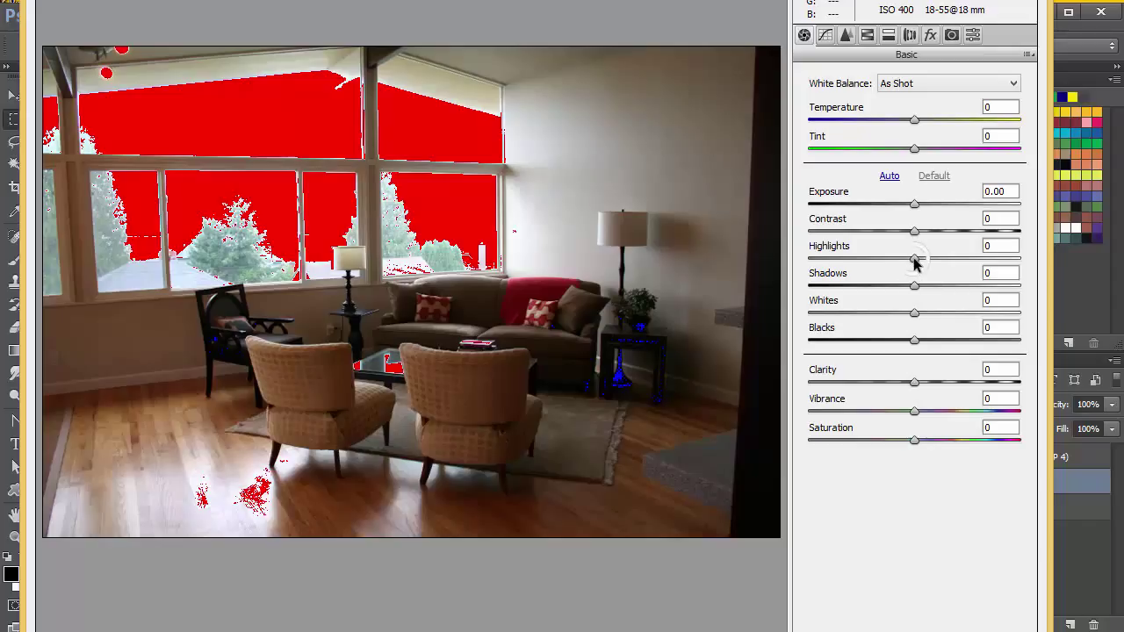
pyautogui.moveTo(914, 261); pyautogui.dragTo(901, 262)
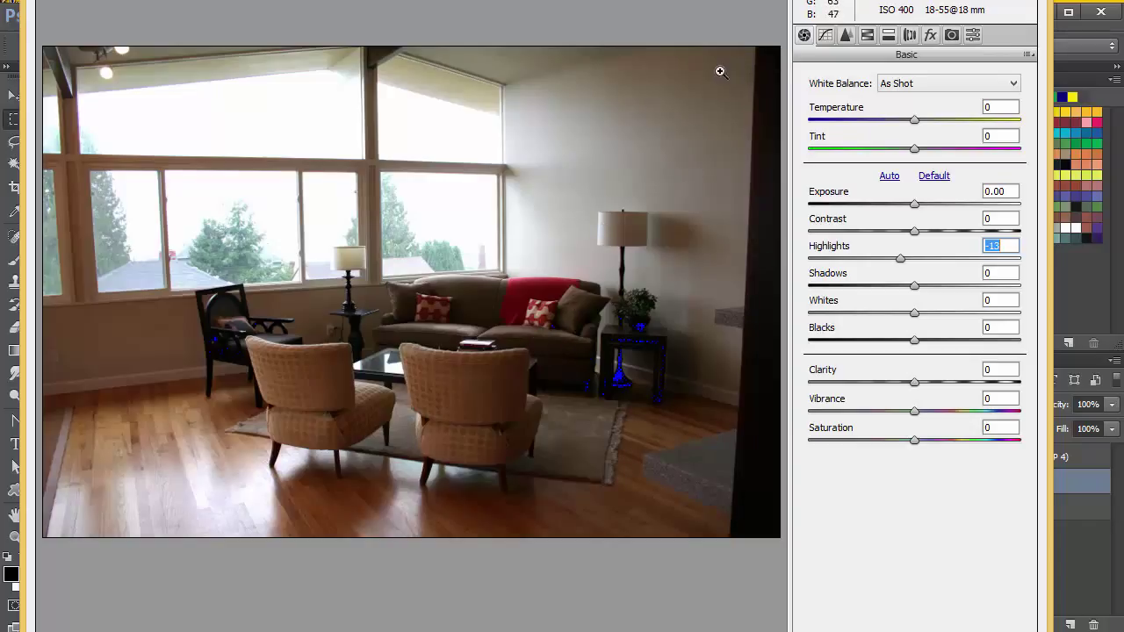
# Step: Defringe the purple edges around the windows by slightly raising the Purple Amount in the lens corrections, and apply the filter
pyautogui.hotkey('ctrl', '+')
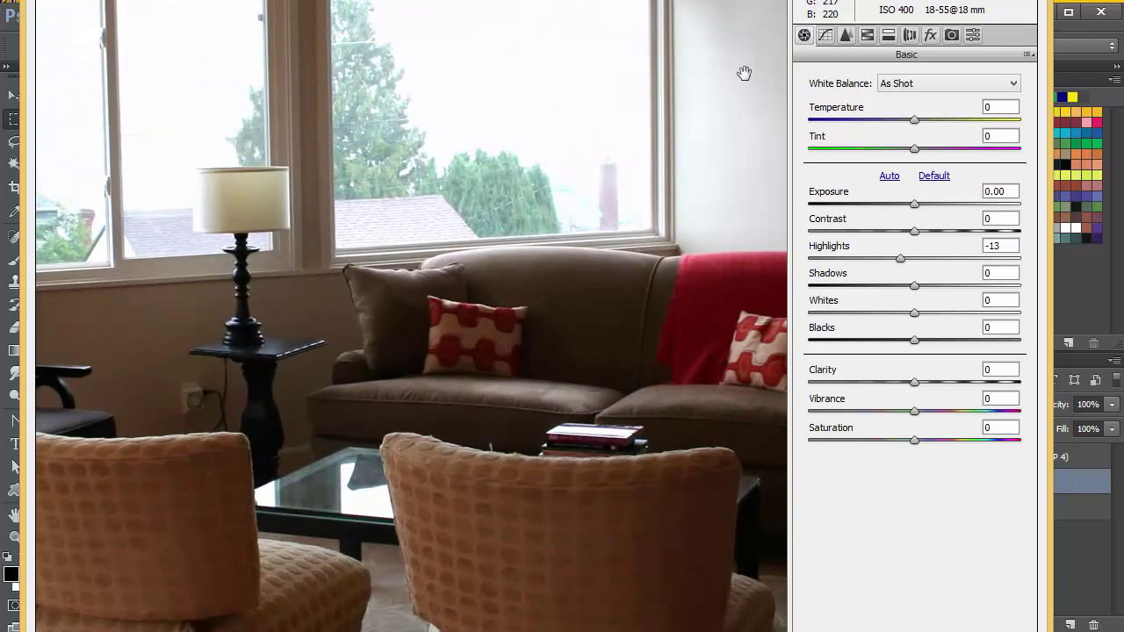
pyautogui.moveTo(269, 263); pyautogui.dragTo(588, 450)
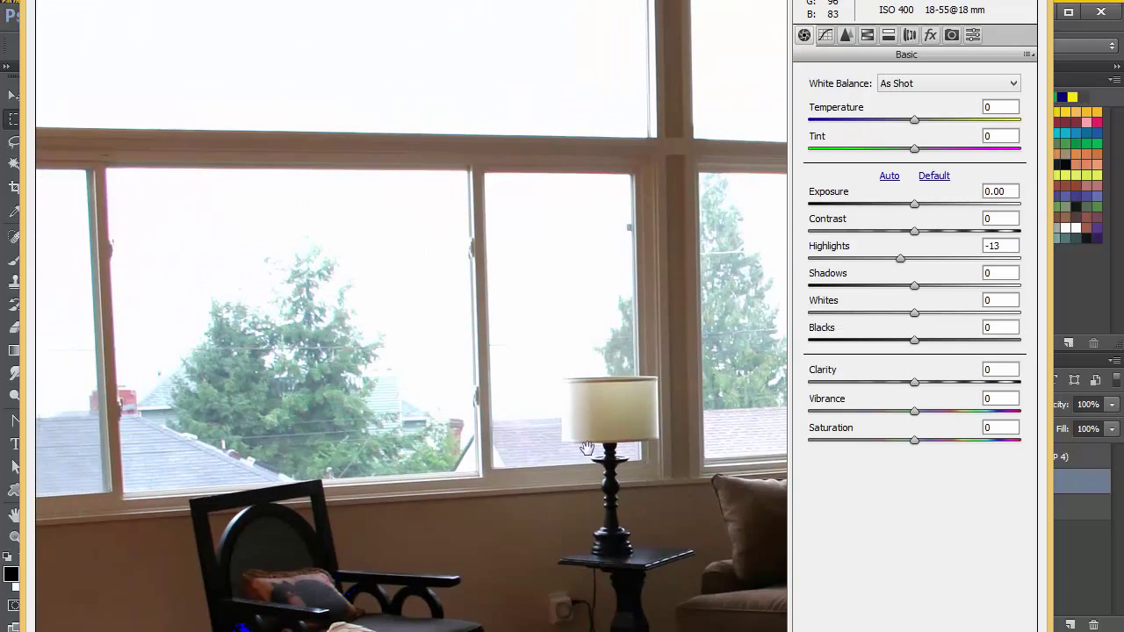
pyautogui.moveTo(424, 366); pyautogui.dragTo(484, 389)
pyautogui.moveTo(523, 429); pyautogui.dragTo(583, 429)
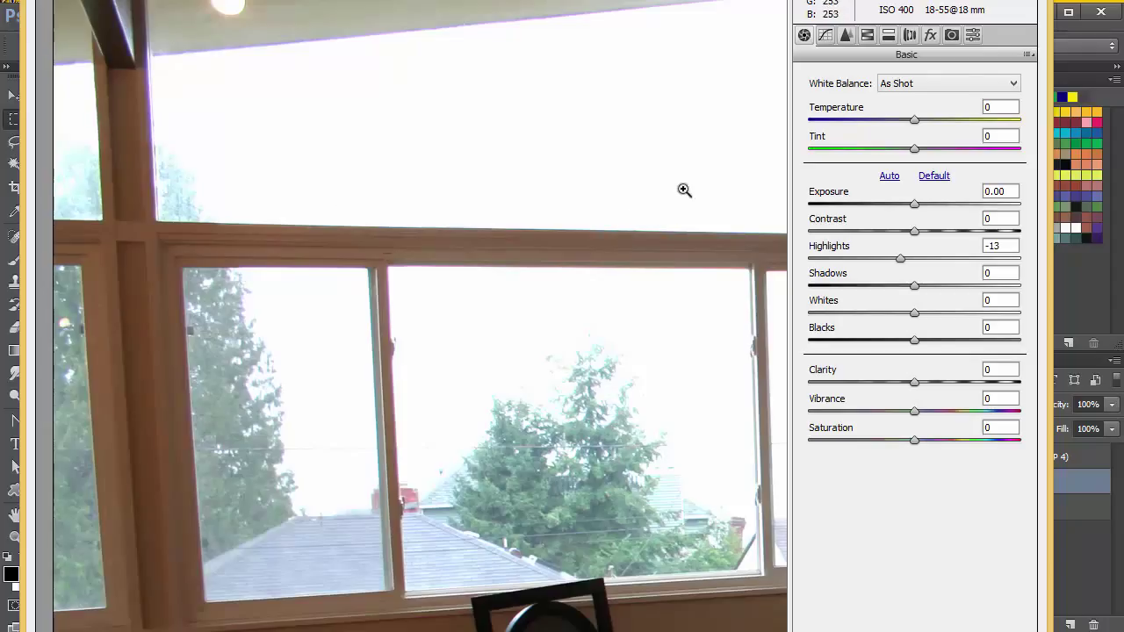
pyautogui.click(910, 35)
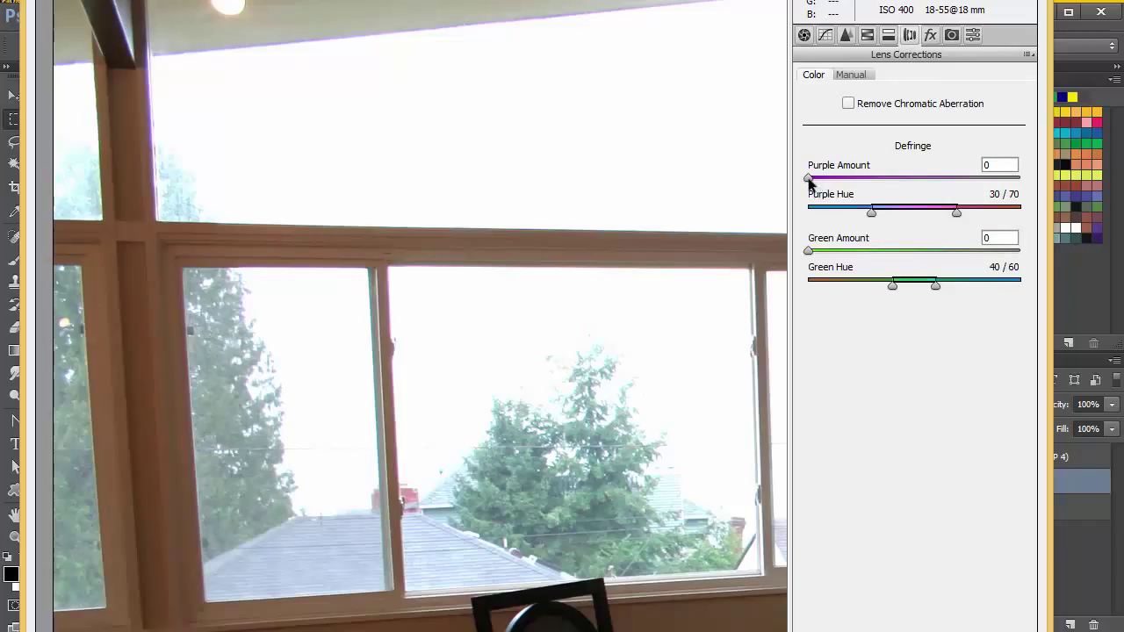
pyautogui.moveTo(807, 180); pyautogui.dragTo(831, 180)
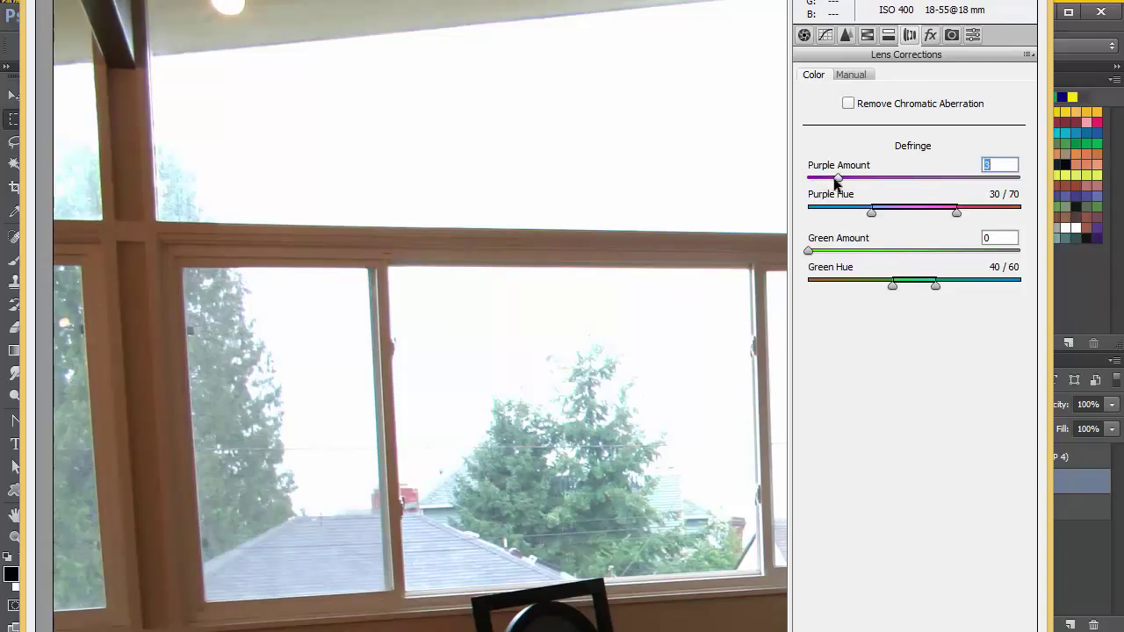
pyautogui.moveTo(840, 180); pyautogui.dragTo(844, 181)
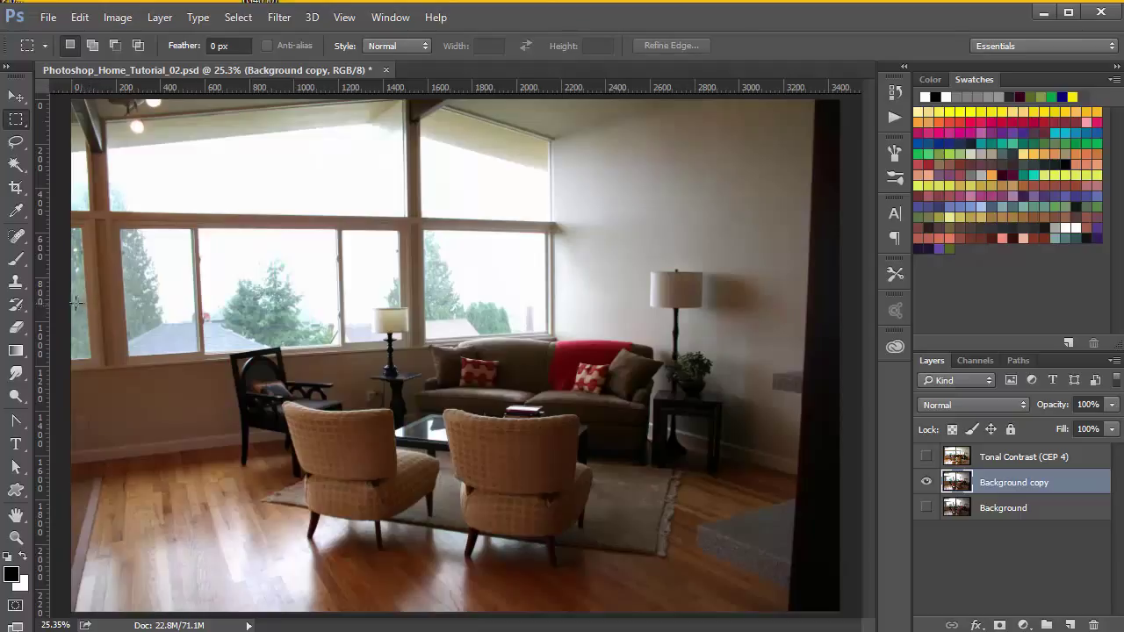
# Step: Show the guides and add a vertical guide along the wall corner beside the windows
pyautogui.hotkey('ctrl', ';')
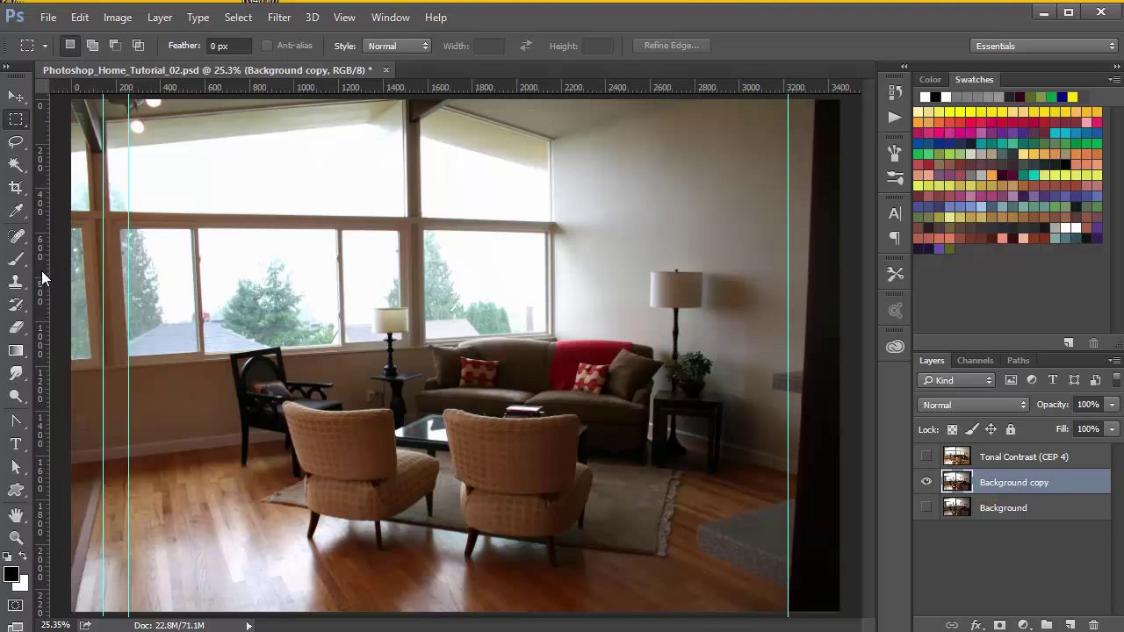
pyautogui.moveTo(42, 276); pyautogui.dragTo(554, 266)
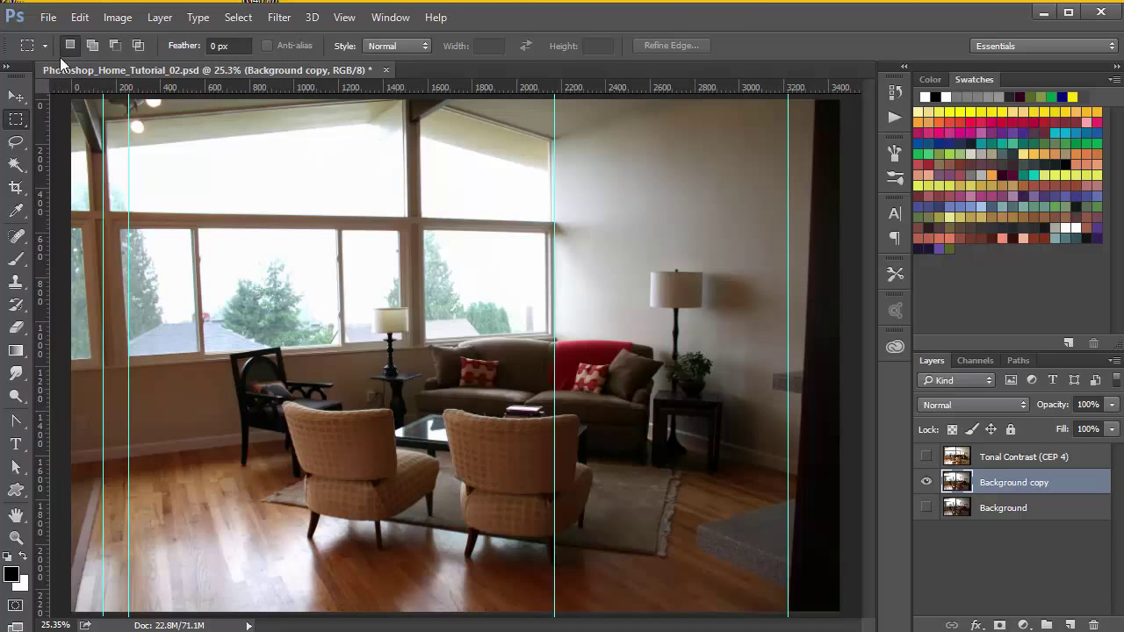
# Step: Start a Perspective Warp on the Background copy and lay out one plane that extends slightly beyond all four edges of the photo
pyautogui.click(79, 17)
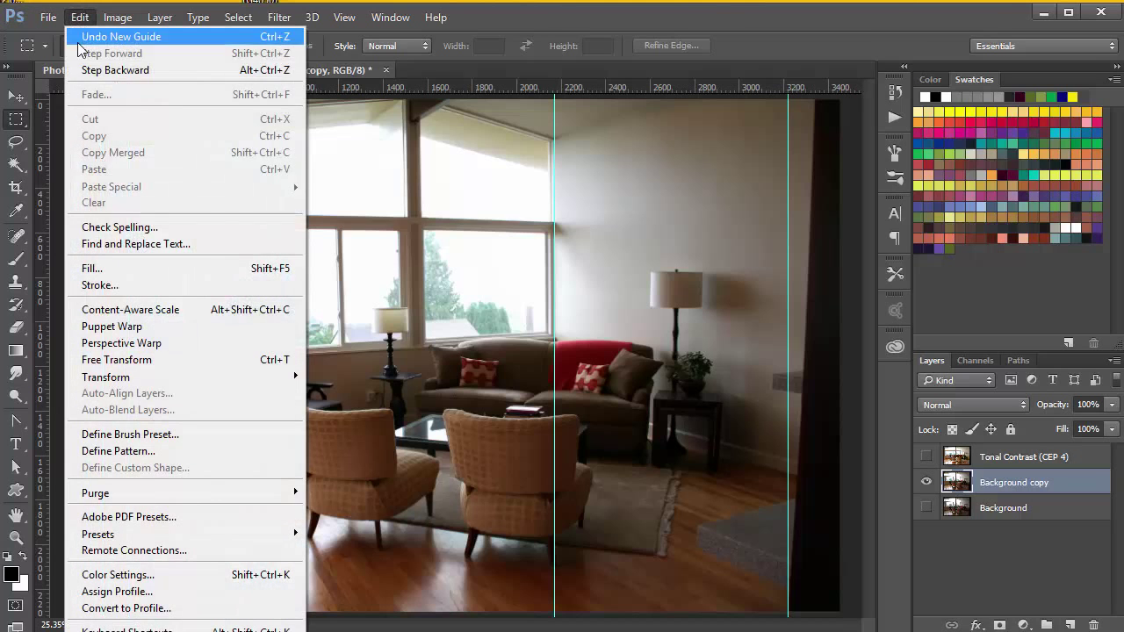
pyautogui.click(143, 343)
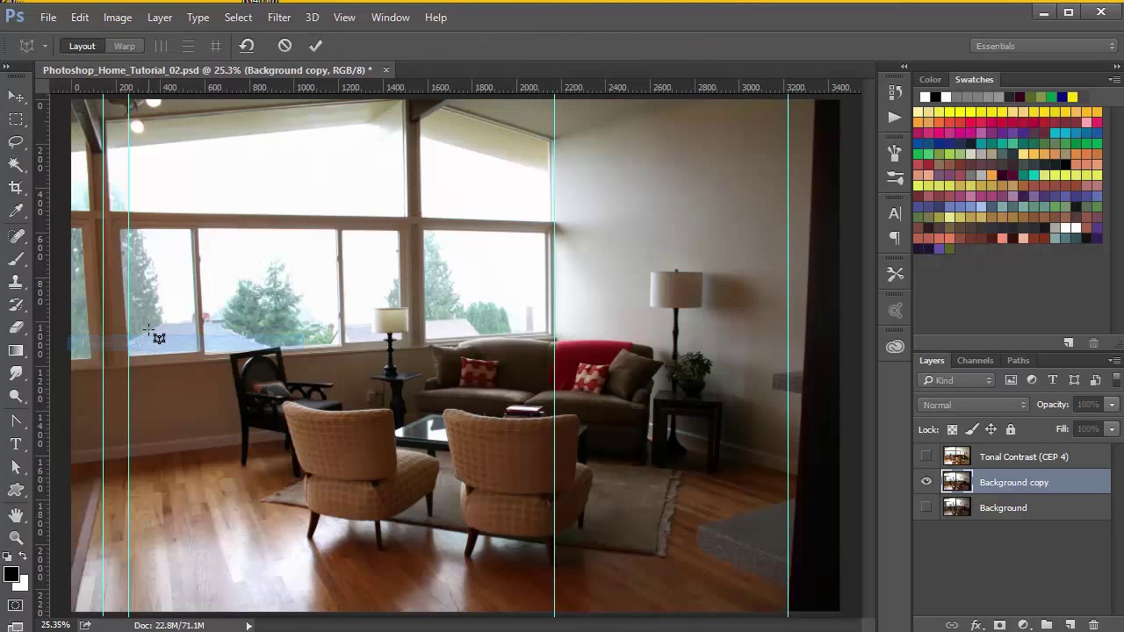
pyautogui.moveTo(75, 107); pyautogui.dragTo(764, 603)
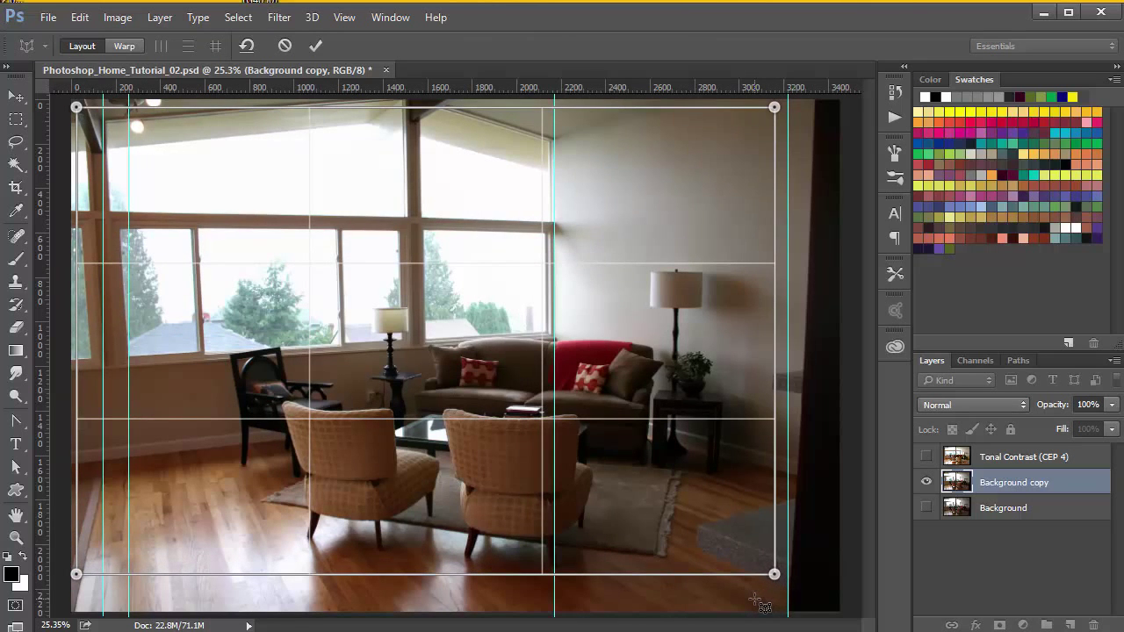
pyautogui.hotkey('ctrl', '-')
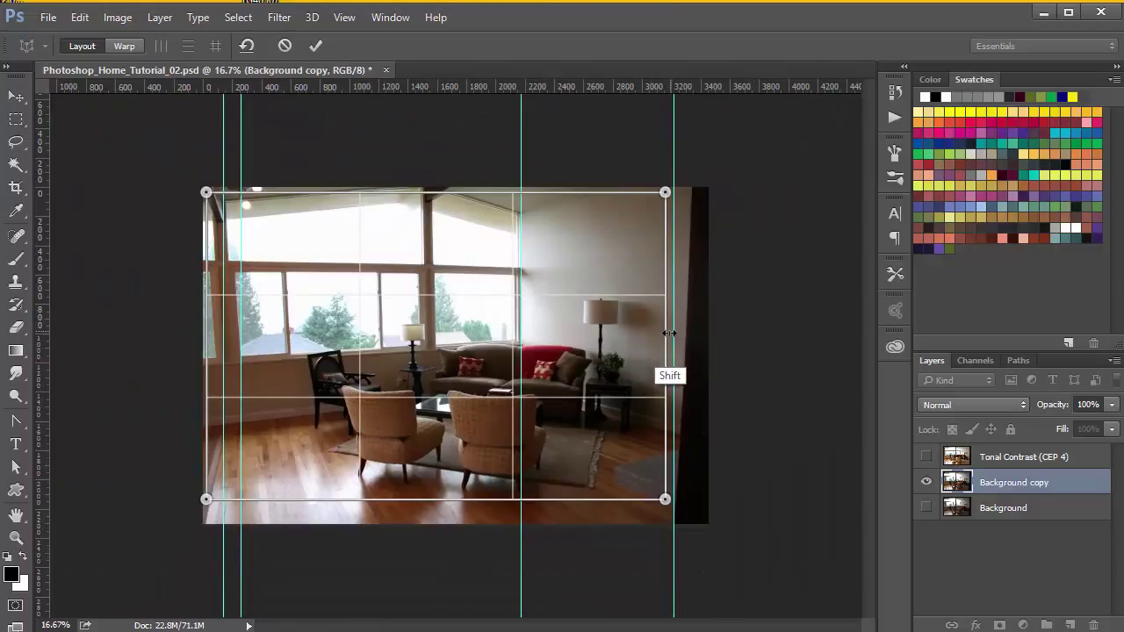
pyautogui.moveTo(669, 333); pyautogui.dragTo(712, 346)
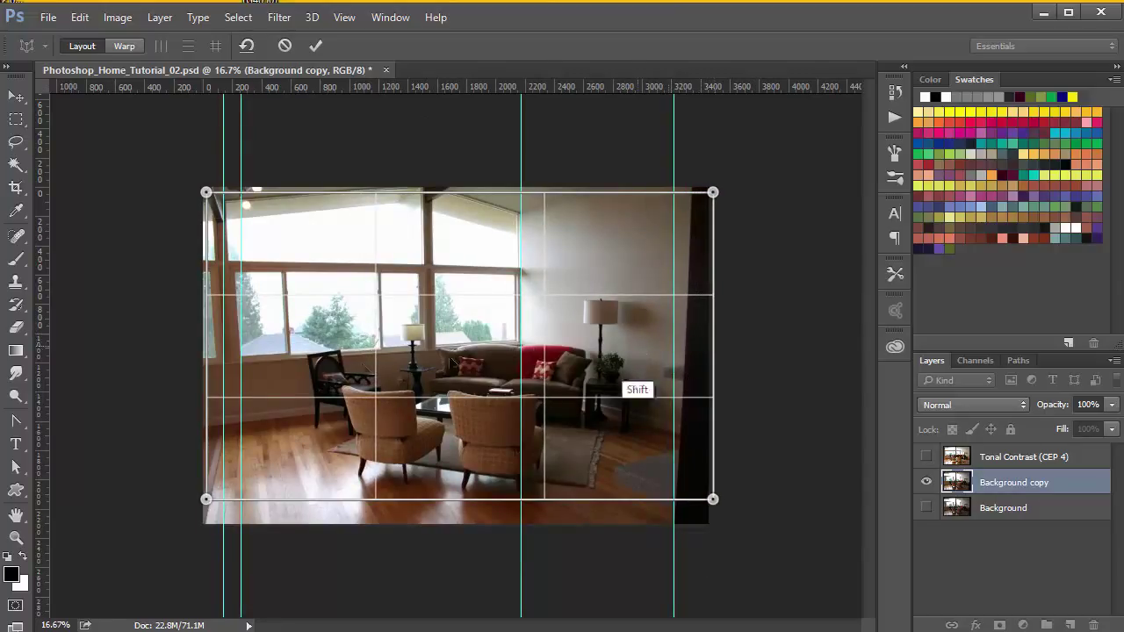
pyautogui.moveTo(205, 387); pyautogui.dragTo(199, 379)
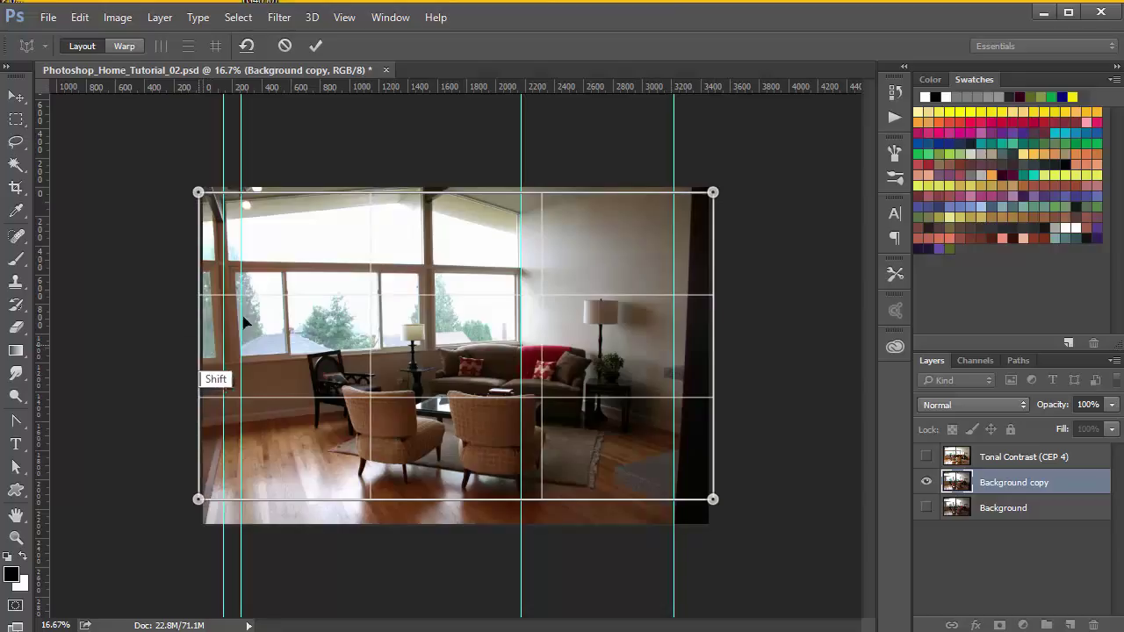
pyautogui.moveTo(417, 192); pyautogui.dragTo(418, 183)
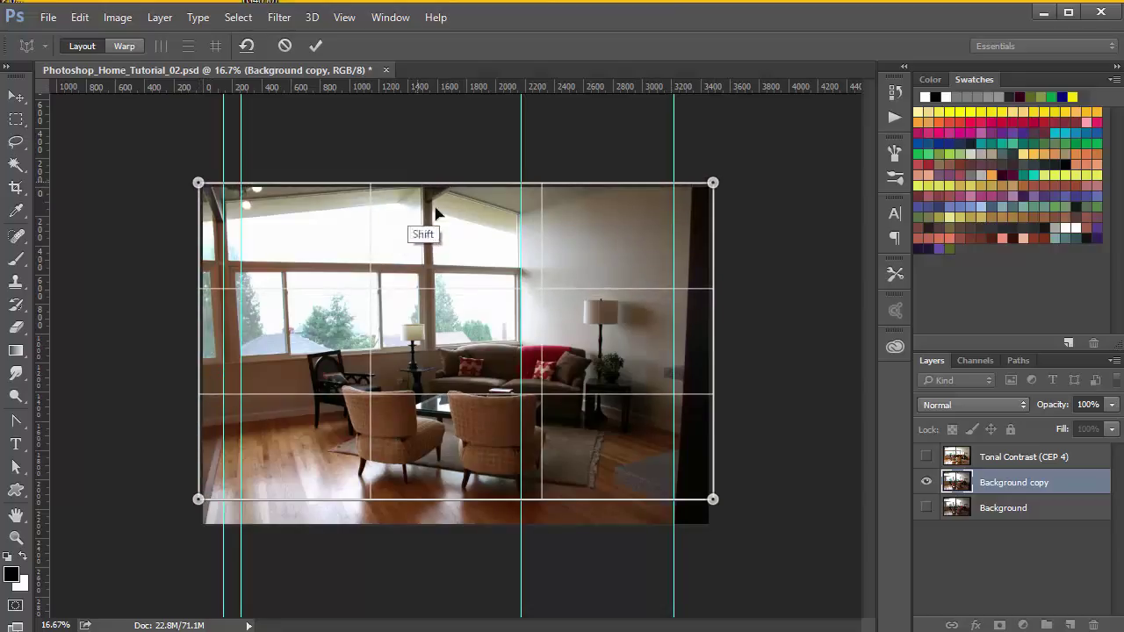
pyautogui.moveTo(497, 500); pyautogui.dragTo(502, 528)
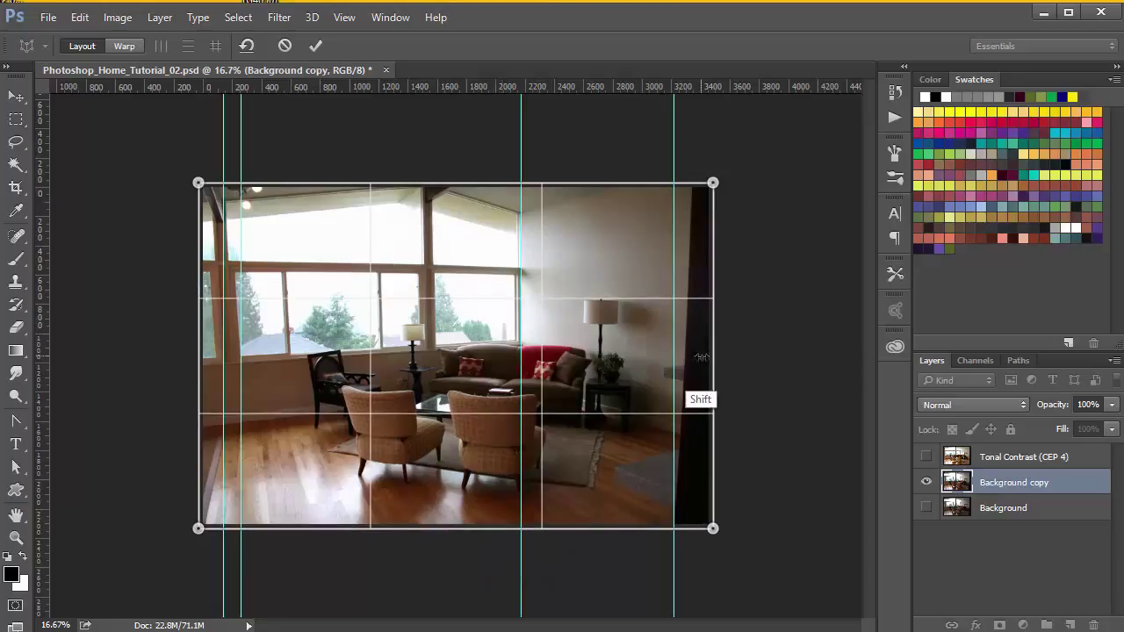
pyautogui.moveTo(712, 359)
pyautogui.mouseDown()
pyautogui.moveTo(728, 359)
pyautogui.moveTo(714, 361)
pyautogui.mouseUp()
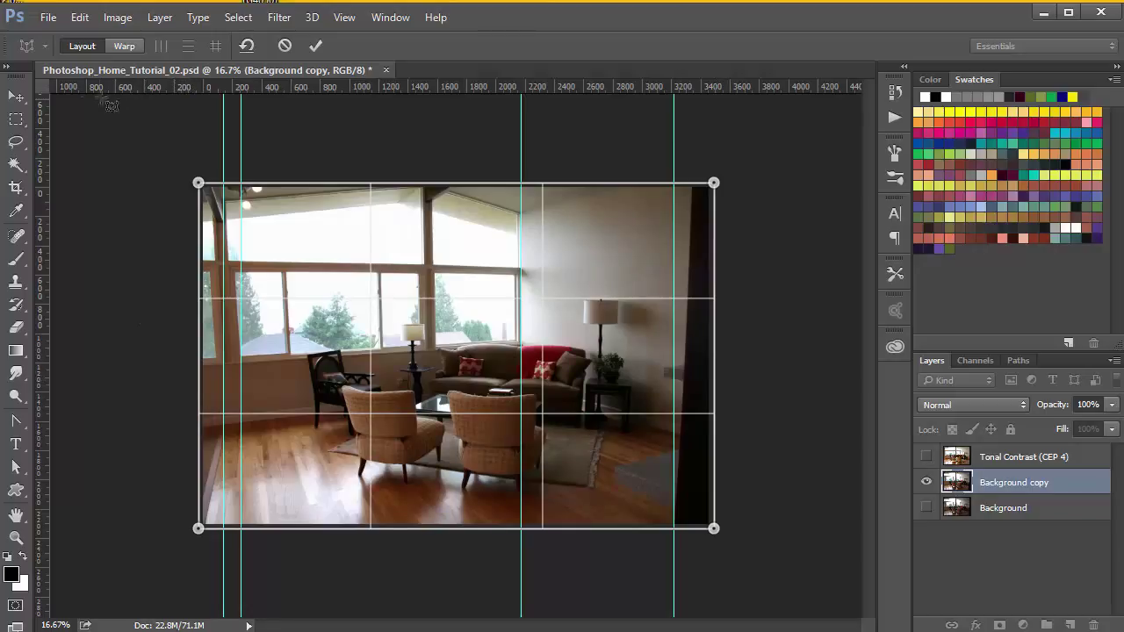
# Step: Straighten the room's verticals against the guides by warping both top corners of the plane inward, apply the warp and hide the guides
pyautogui.click(125, 45)
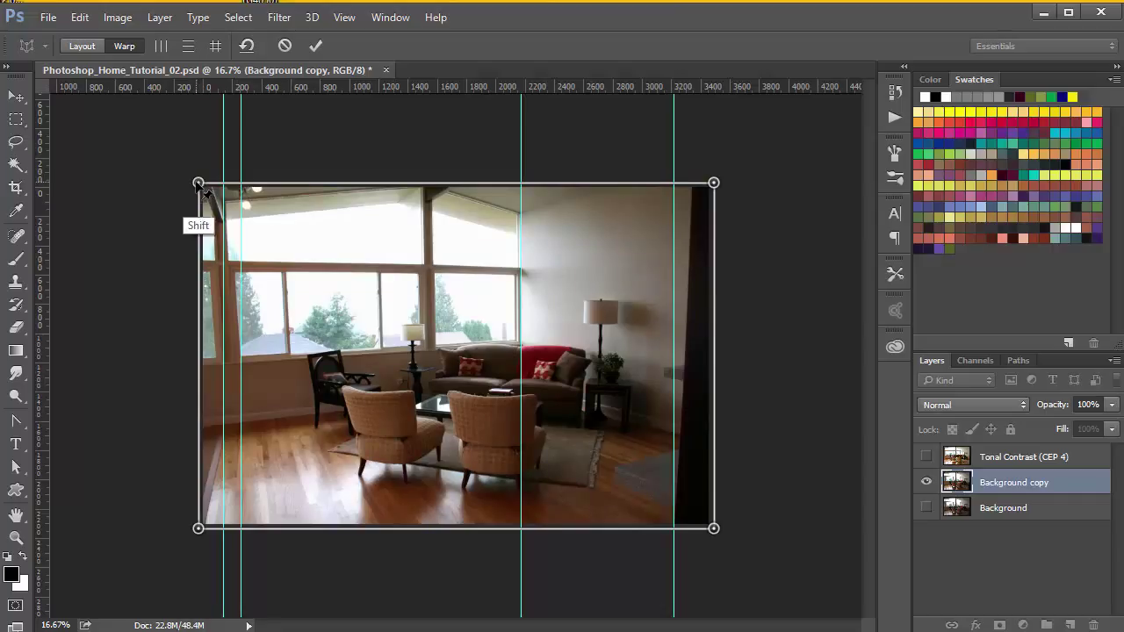
pyautogui.moveTo(198, 182); pyautogui.dragTo(219, 184)
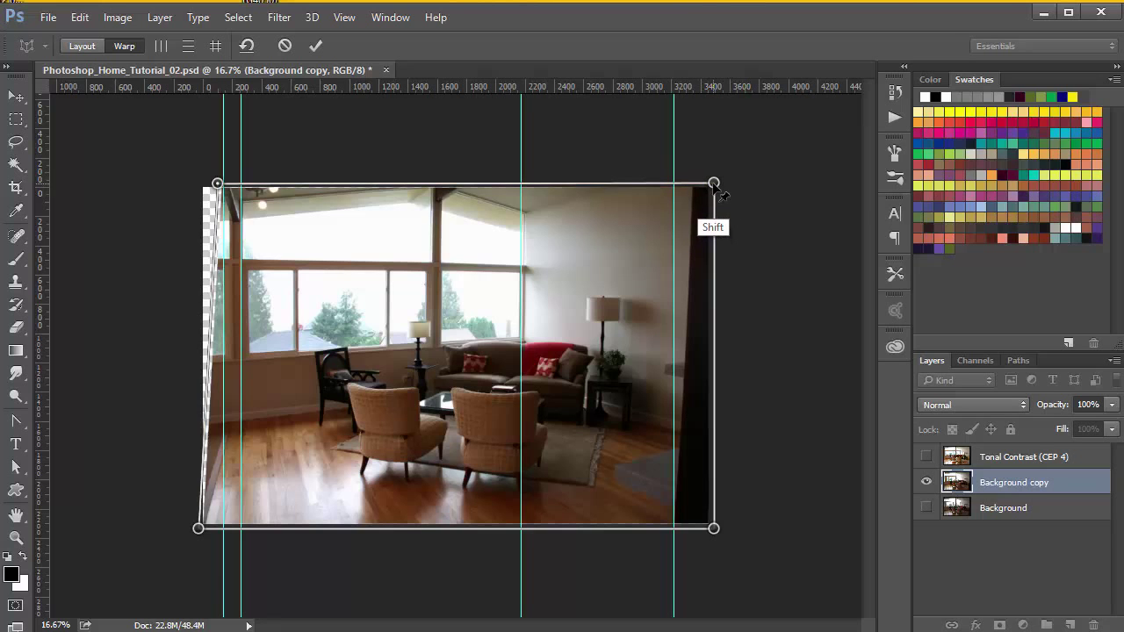
pyautogui.moveTo(713, 183)
pyautogui.mouseDown()
pyautogui.moveTo(675, 185)
pyautogui.moveTo(694, 186)
pyautogui.mouseUp()
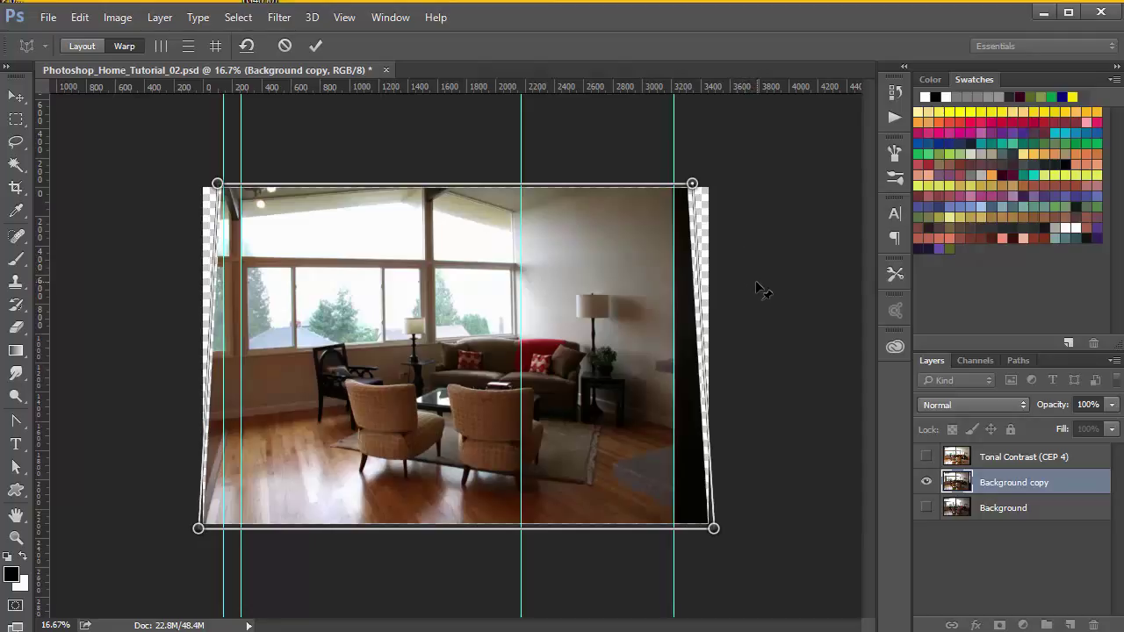
pyautogui.press('Return')
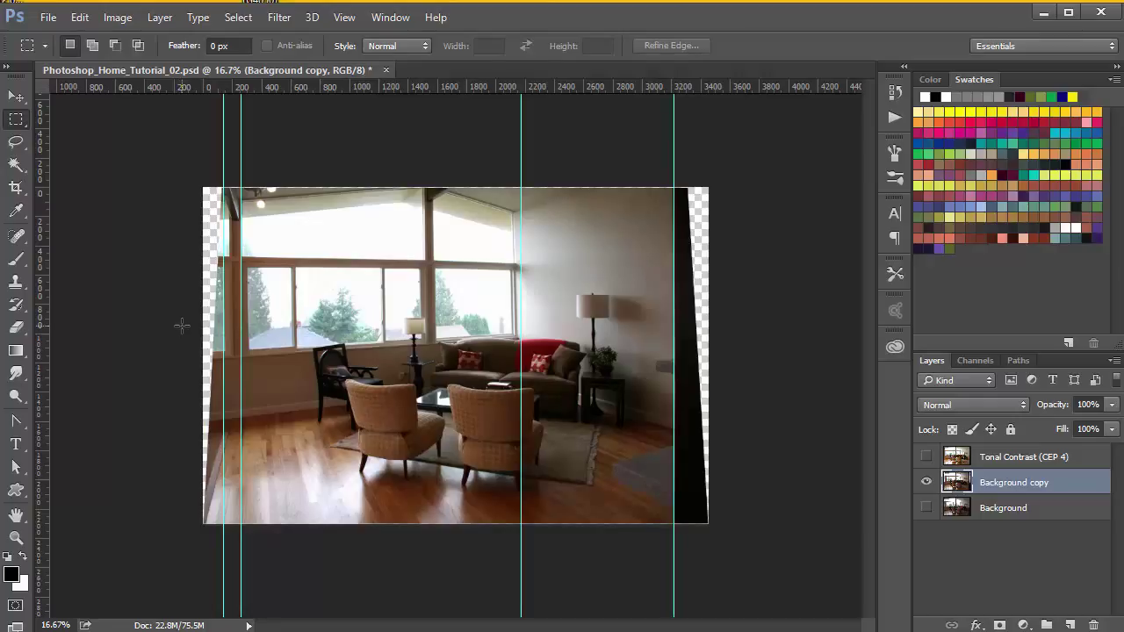
pyautogui.hotkey('ctrl', ';')
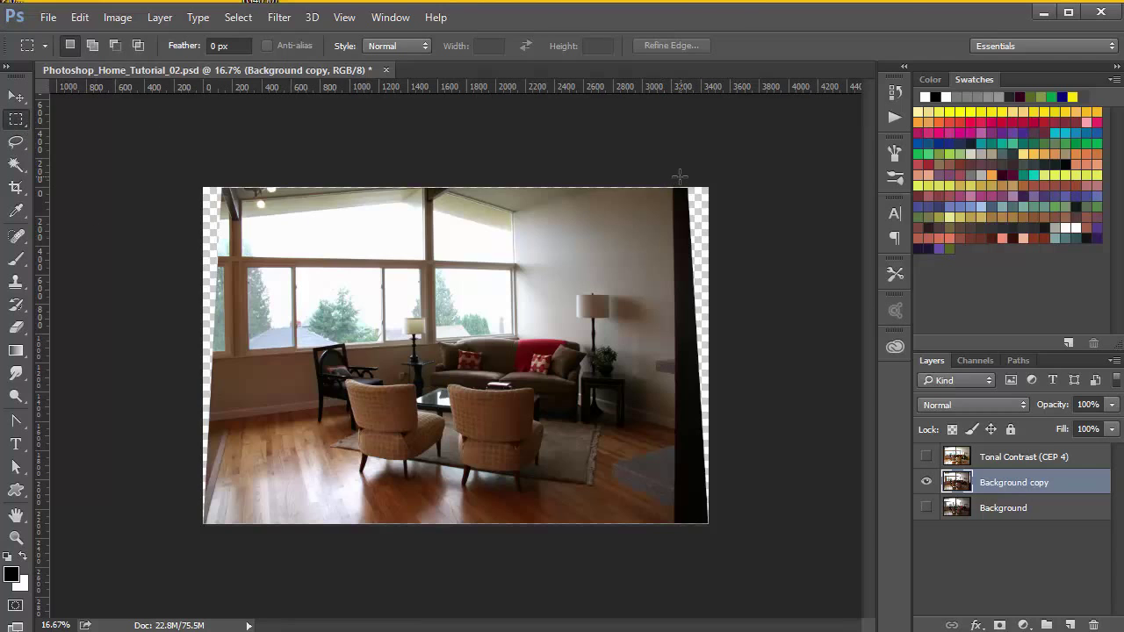
# Step: Fill the empty strip along the photo's right edge by selecting it with the dark wall, stretching it outward with Content-Aware Scale, and deselecting
pyautogui.moveTo(680, 176); pyautogui.dragTo(802, 535)
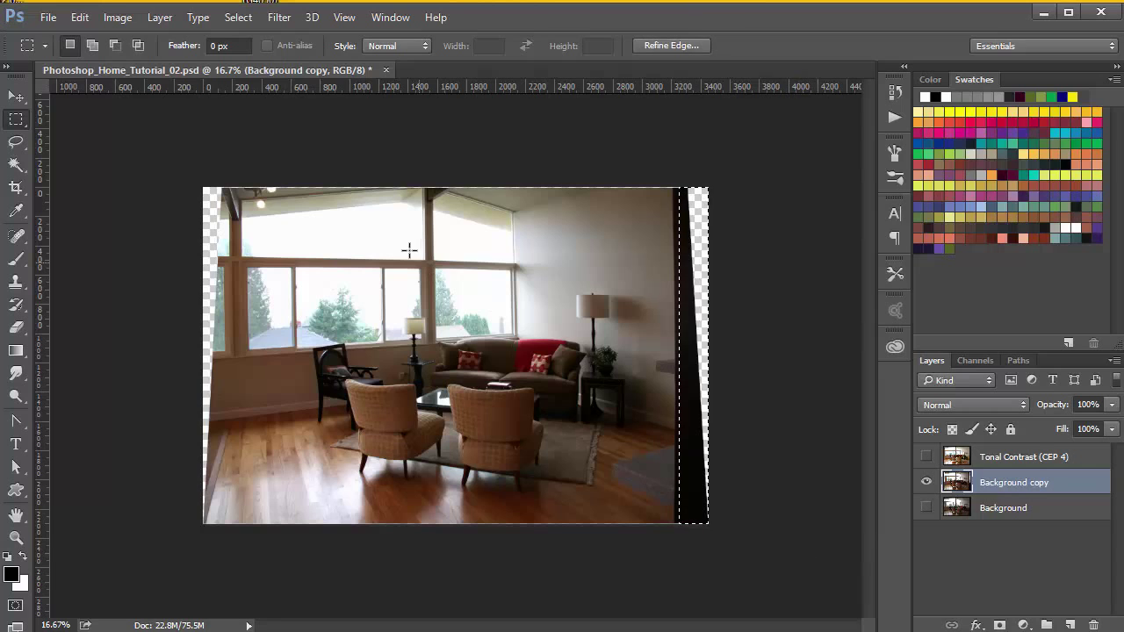
pyautogui.click(79, 19)
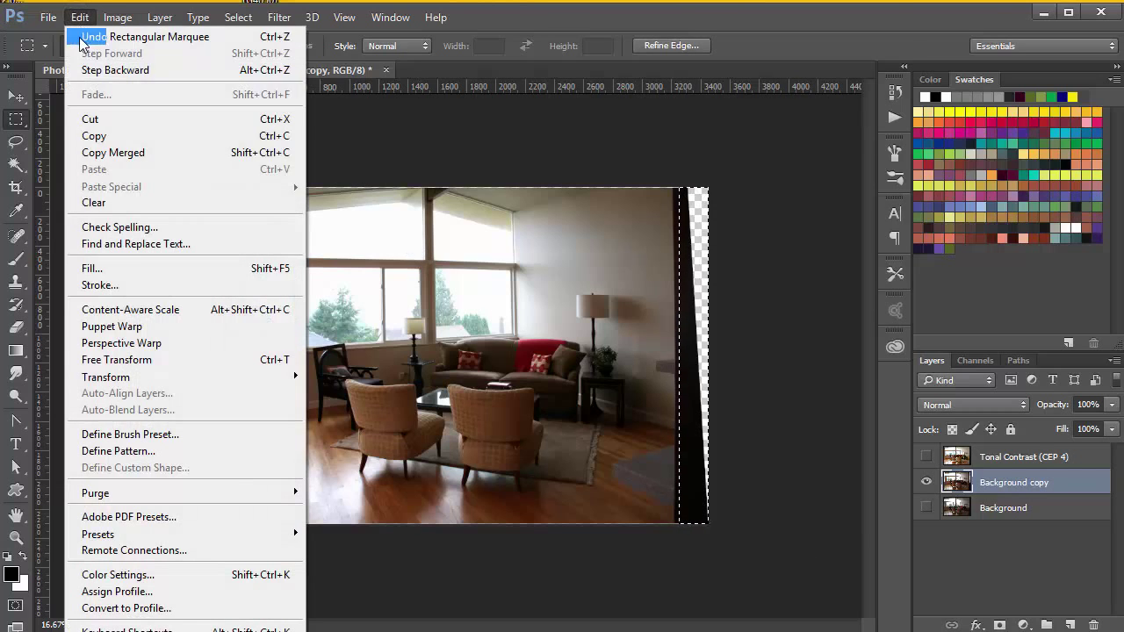
pyautogui.click(132, 310)
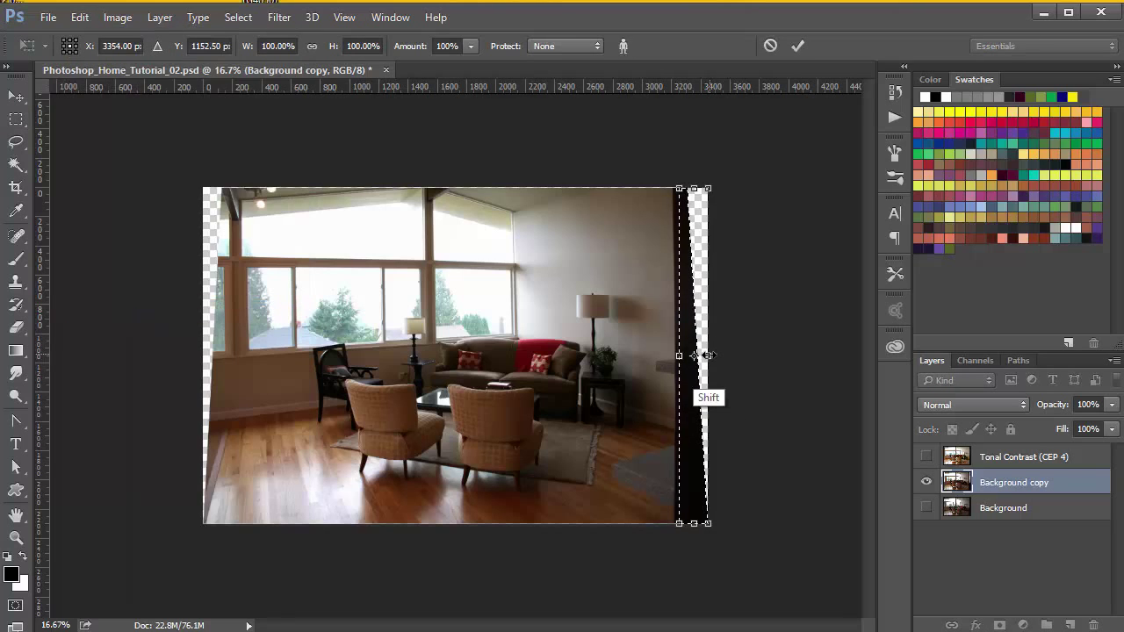
pyautogui.moveTo(708, 355); pyautogui.dragTo(855, 360)
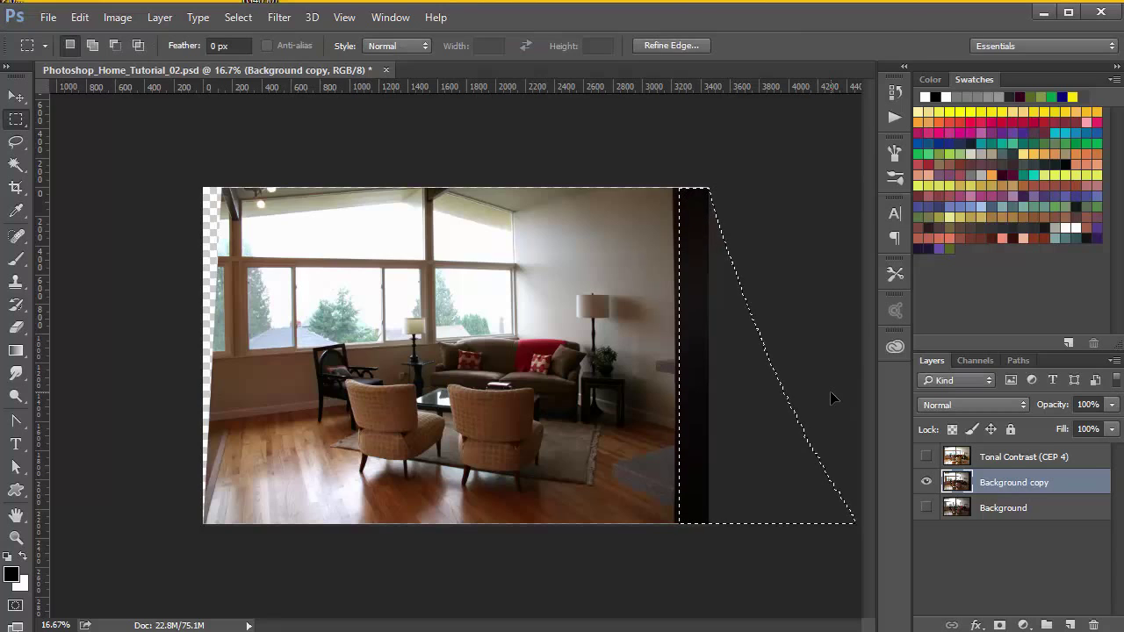
pyautogui.hotkey('ctrl', 'd')
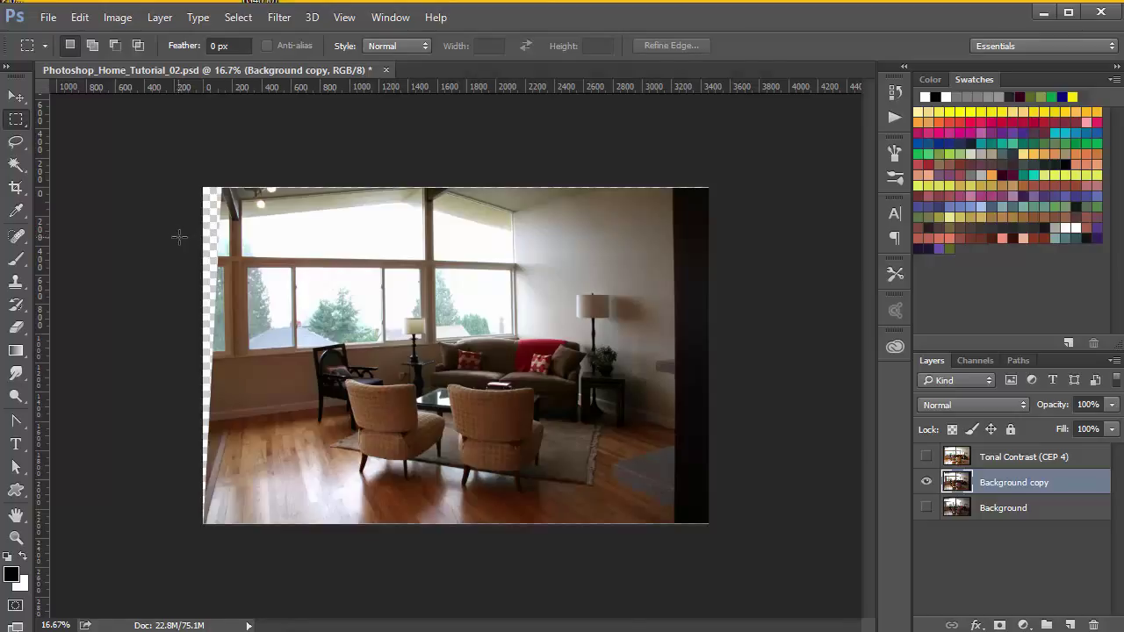
# Step: Fill the remaining empty edges by Content-Aware Scaling the whole layer outward to 103.77% width and 101.83% height, and apply it
pyautogui.click(79, 17)
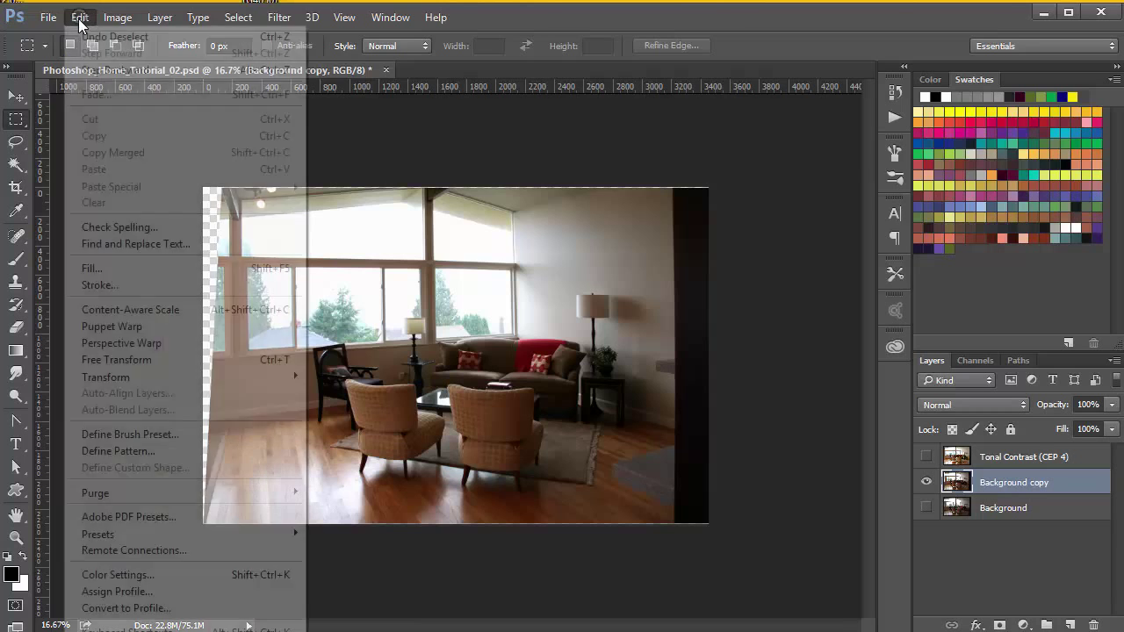
pyautogui.click(110, 310)
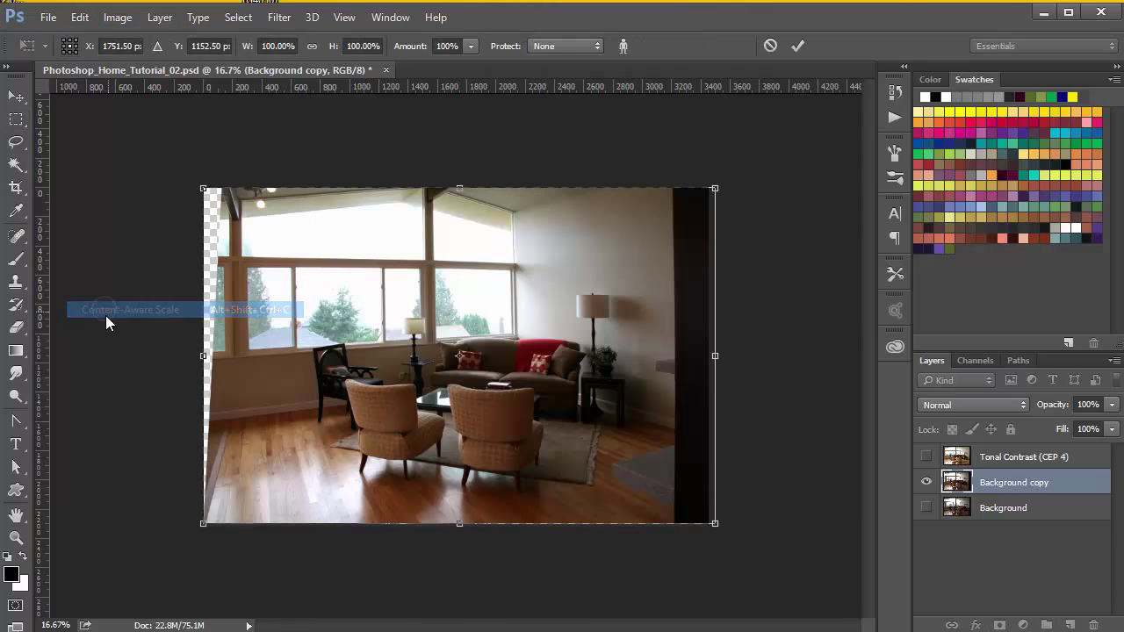
pyautogui.moveTo(202, 356); pyautogui.dragTo(183, 357)
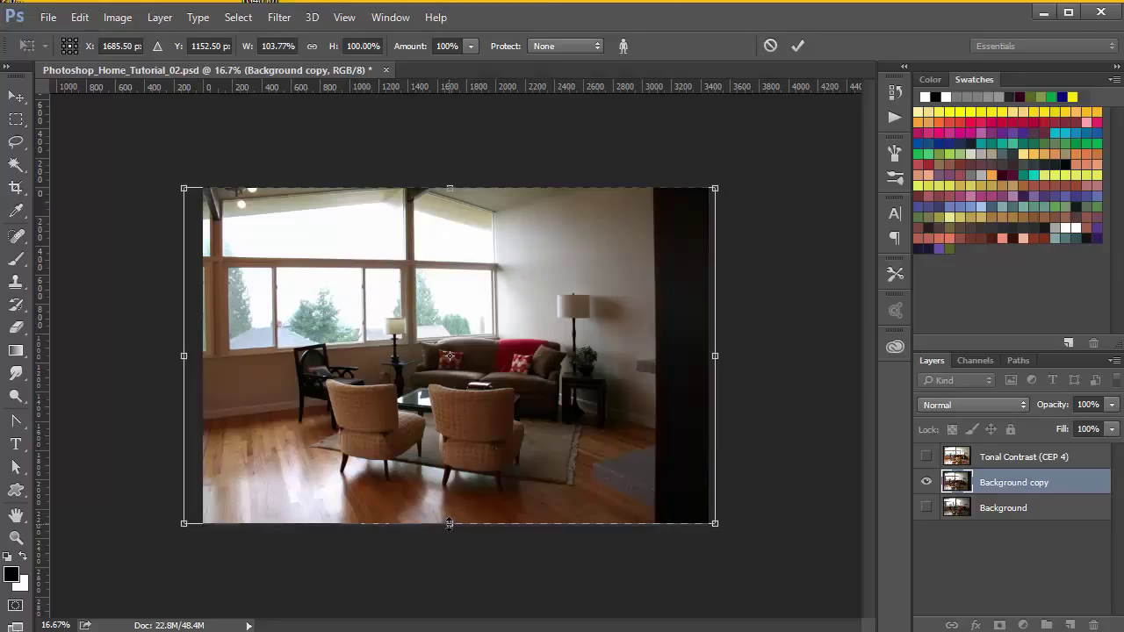
pyautogui.moveTo(450, 525); pyautogui.dragTo(449, 527)
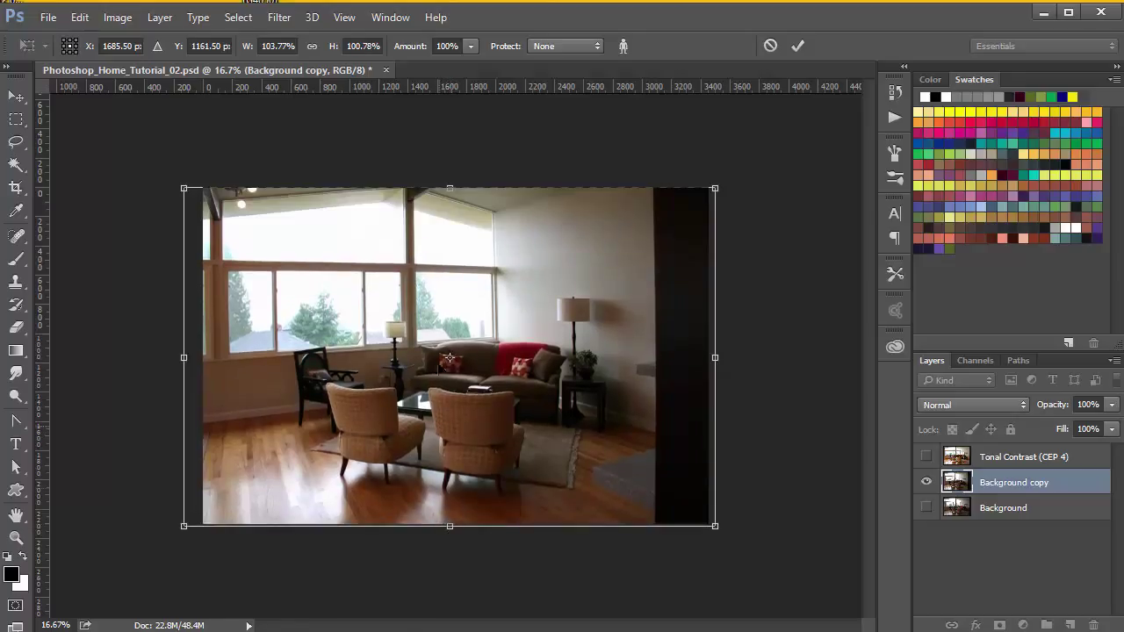
pyautogui.moveTo(448, 187); pyautogui.dragTo(449, 185)
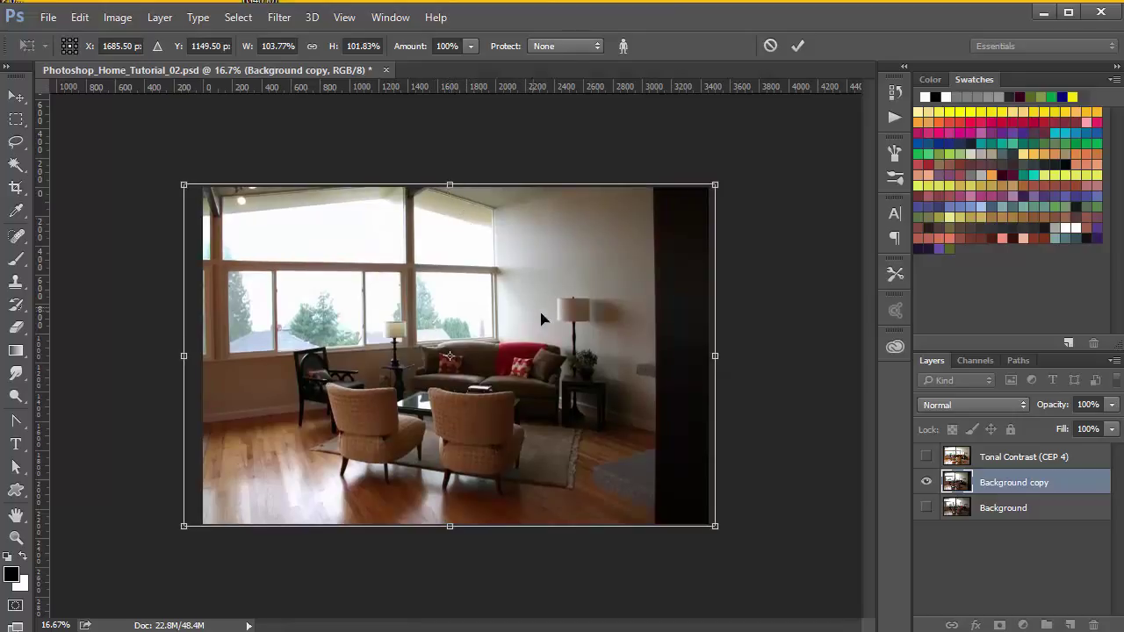
pyautogui.press('m')
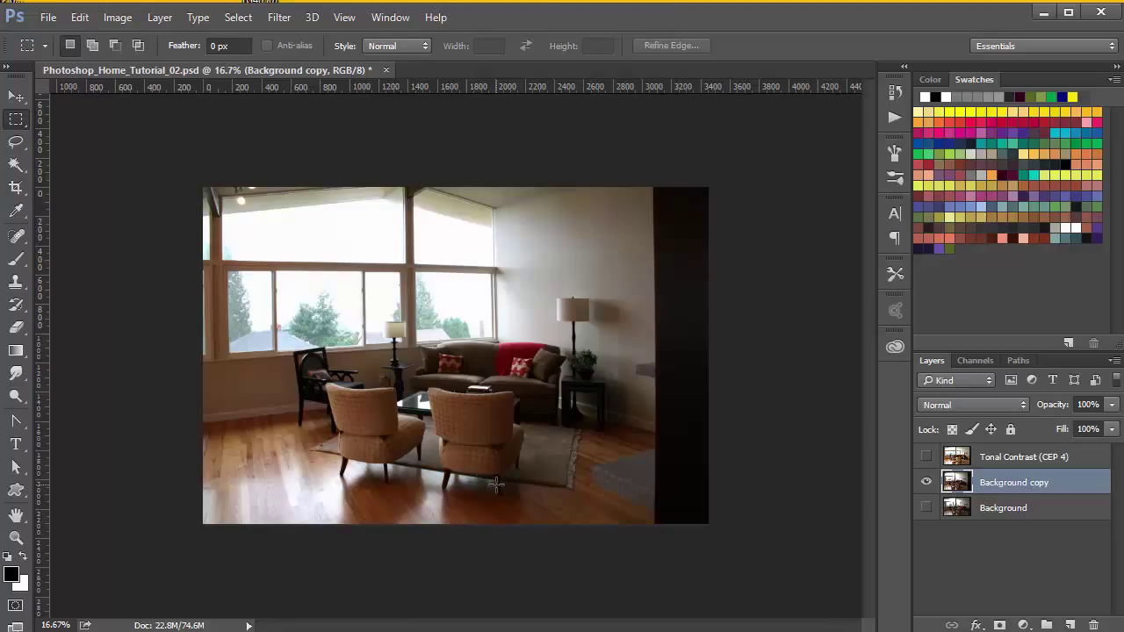
# Step: Sharpen the Background copy with Sharpener Pro 3 Output Sharpener for Display, checking the preview around the chairs and sofa
pyautogui.hotkey('ctrl', '+')
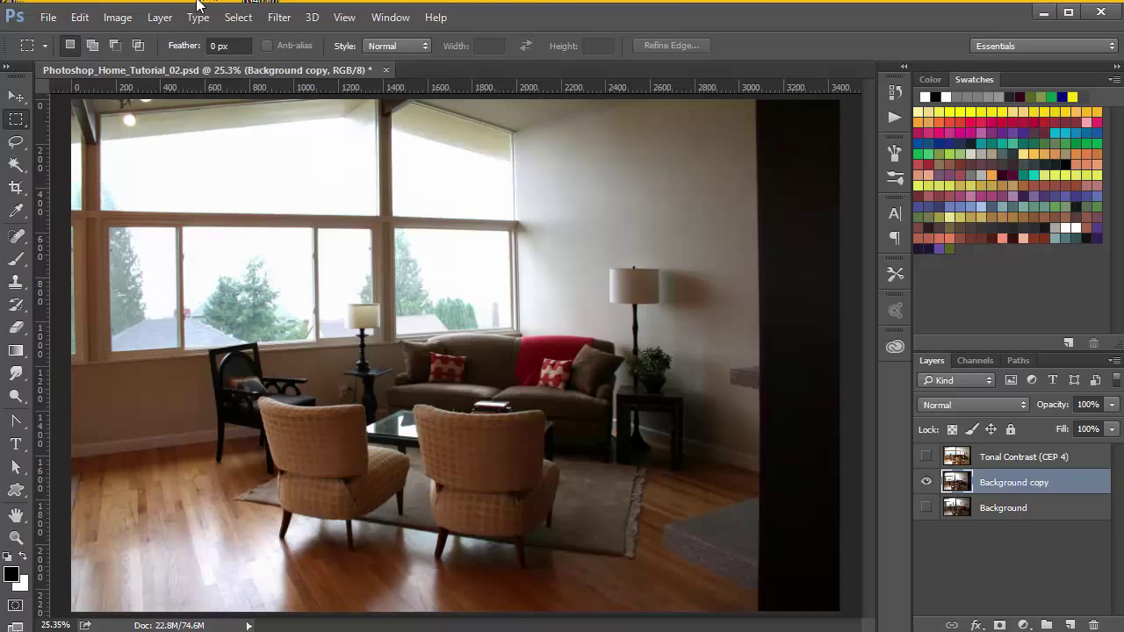
pyautogui.click(272, 17)
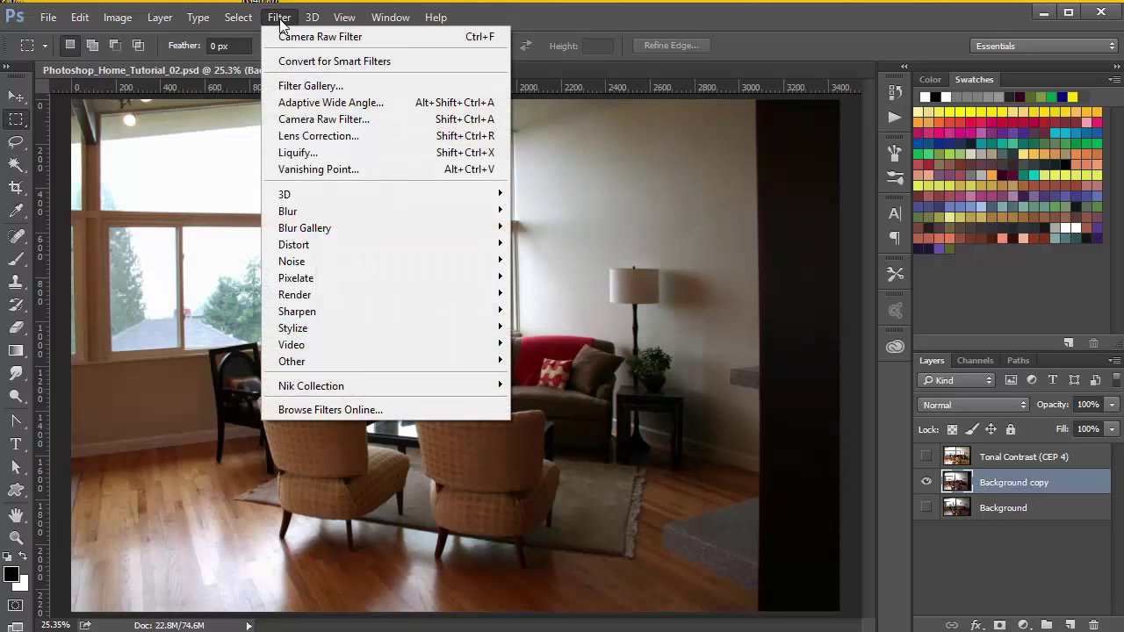
pyautogui.moveTo(299, 388)
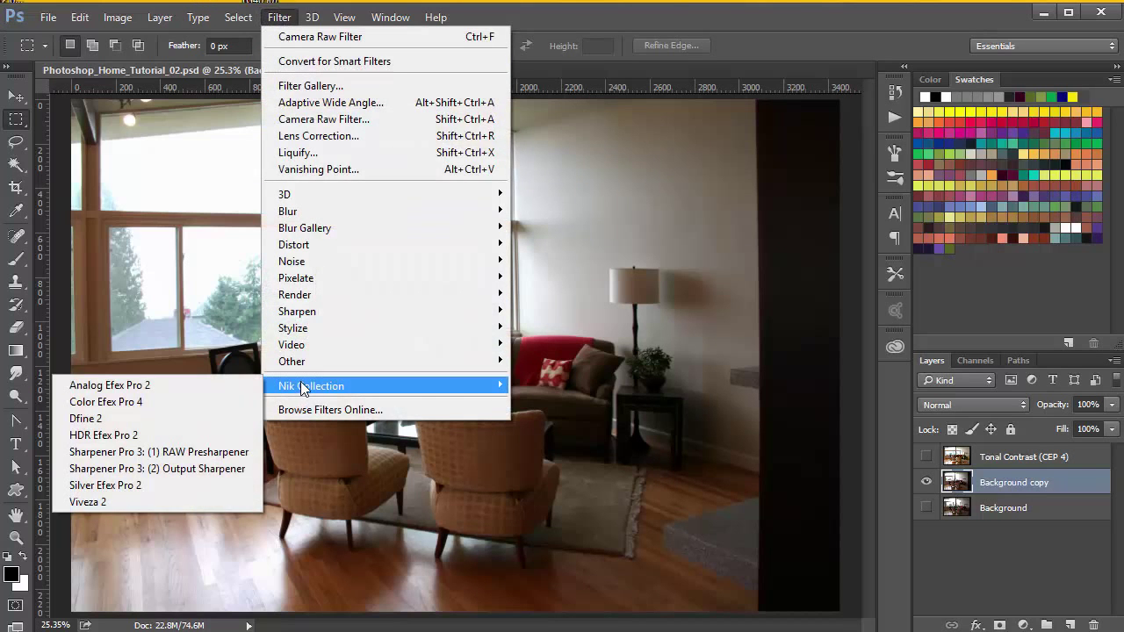
pyautogui.click(207, 468)
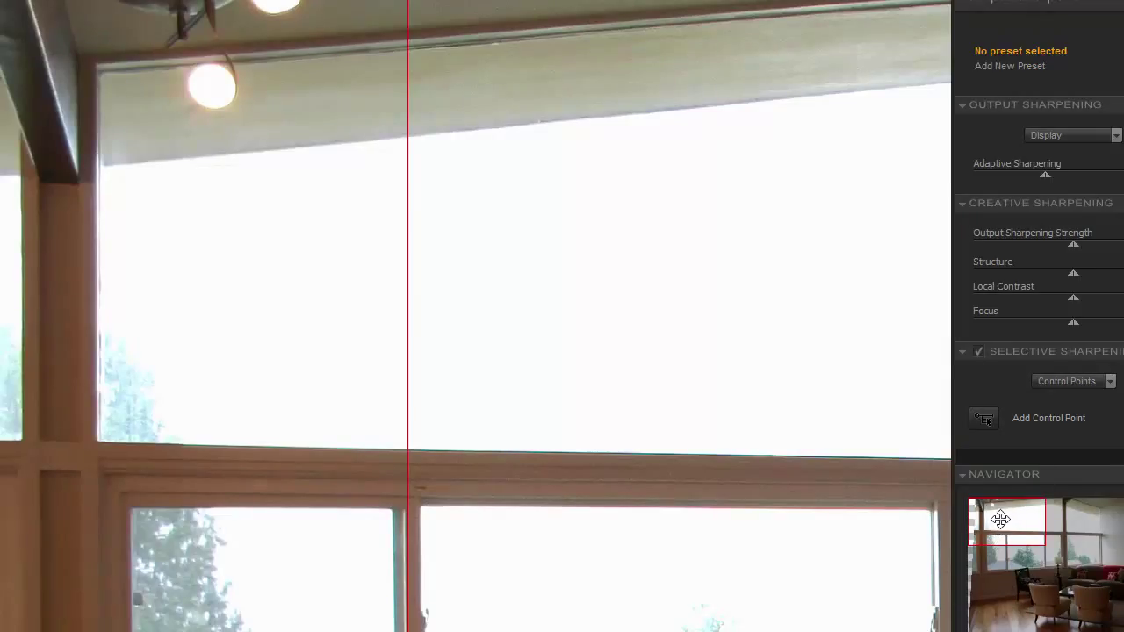
pyautogui.moveTo(1002, 520); pyautogui.dragTo(1056, 583)
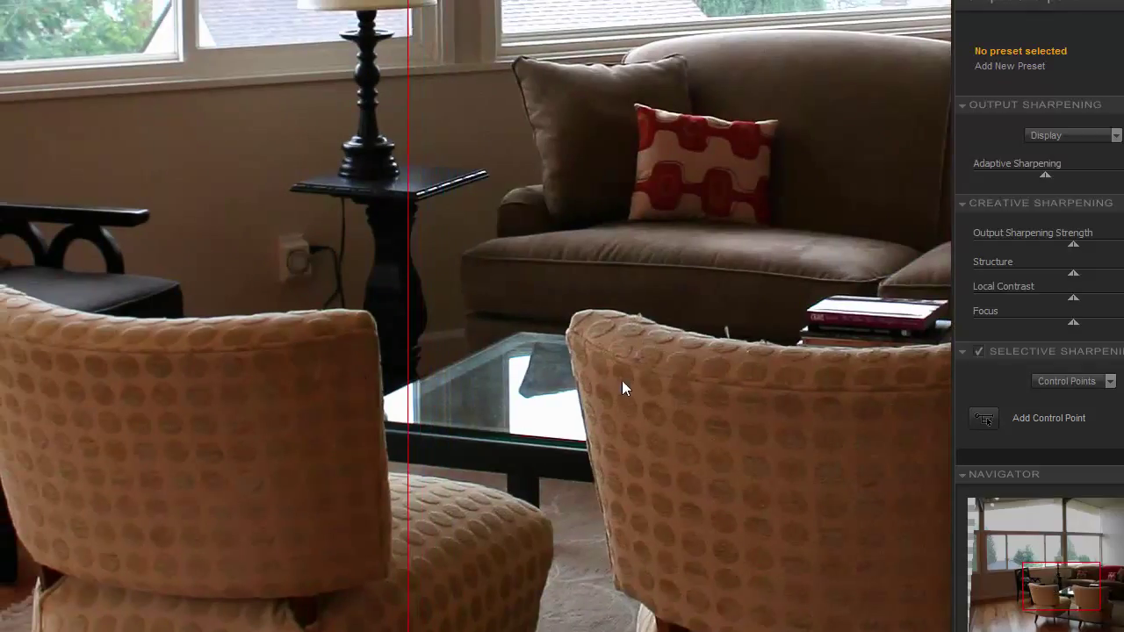
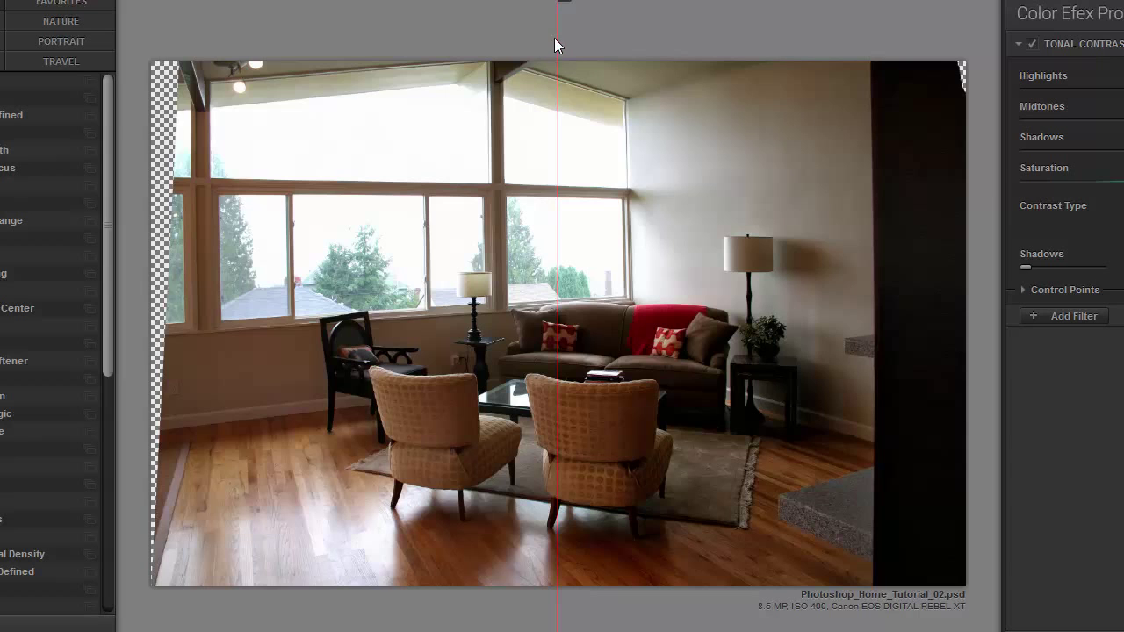
# Step: Apply the Tonal Contrast filter in Color Efex Pro 4, comparing the effect across the split preview
pyautogui.moveTo(557, 40); pyautogui.dragTo(587, 77)
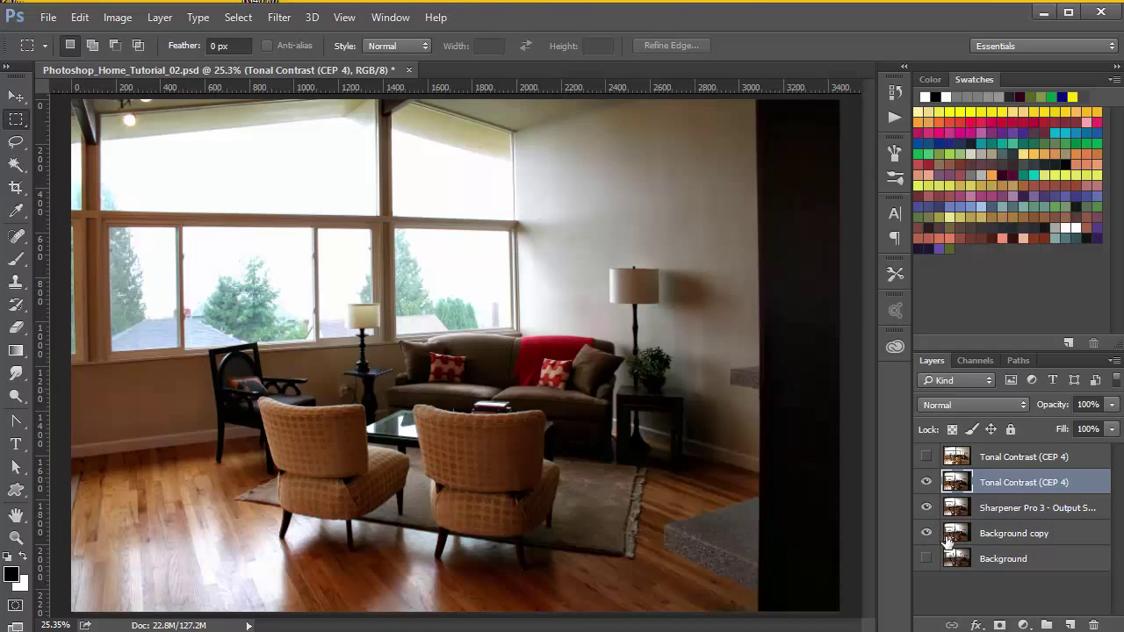
# Step: Compare the original Background with the finished lower Tonal Contrast layer by hiding the layers between them and toggling the Tonal Contrast visibility
pyautogui.click(926, 508)
pyautogui.click(925, 533)
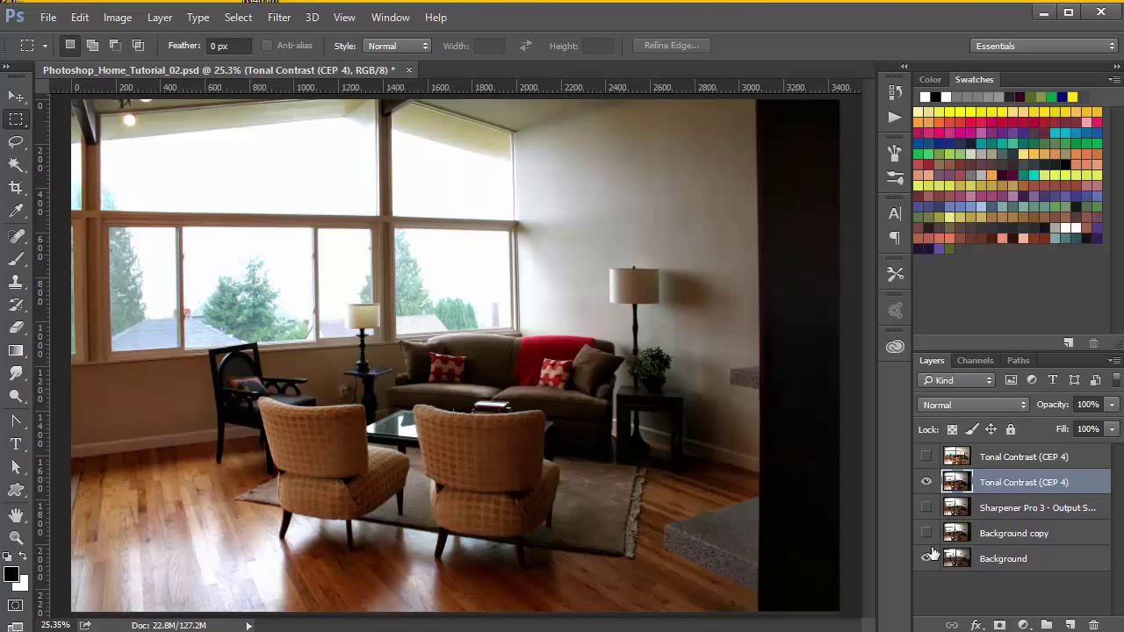
pyautogui.click(926, 482)
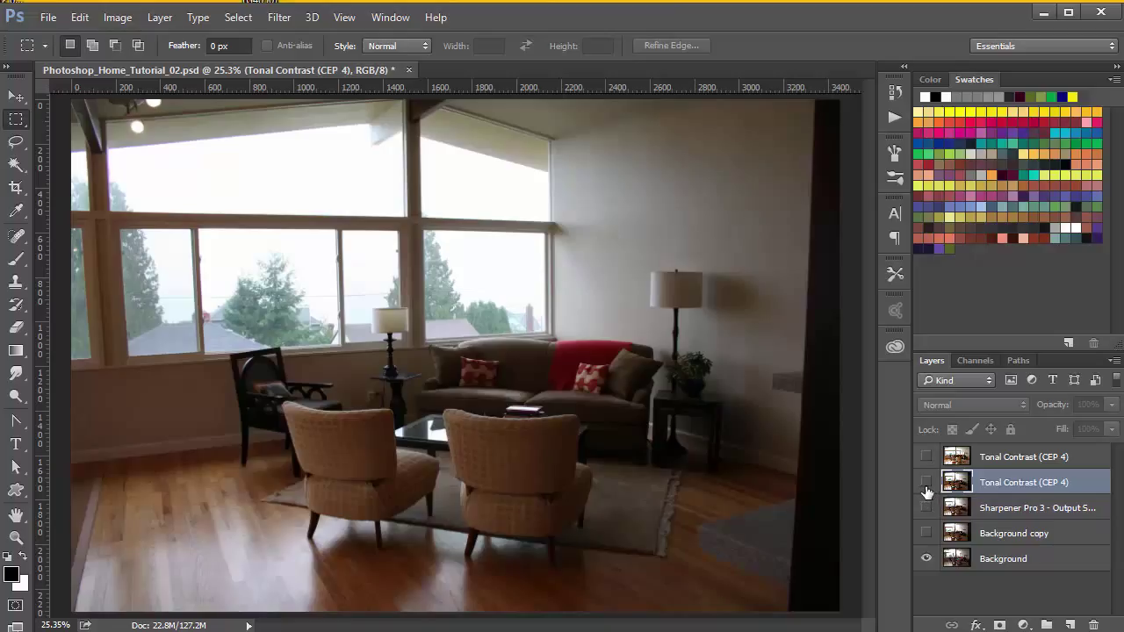
pyautogui.click(924, 484)
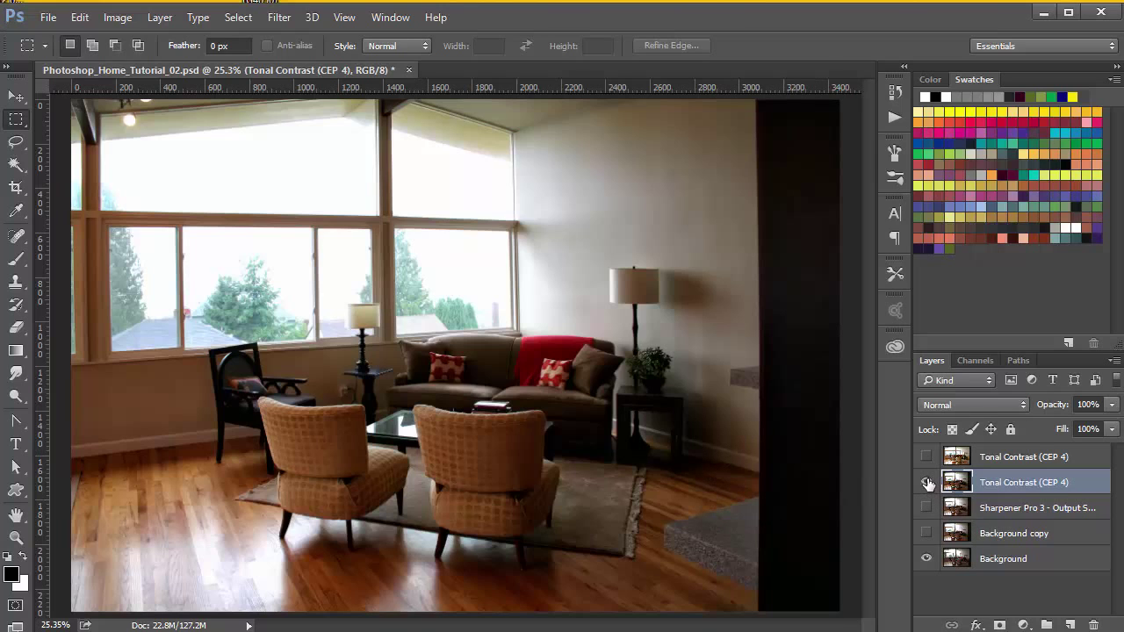
pyautogui.click(927, 483)
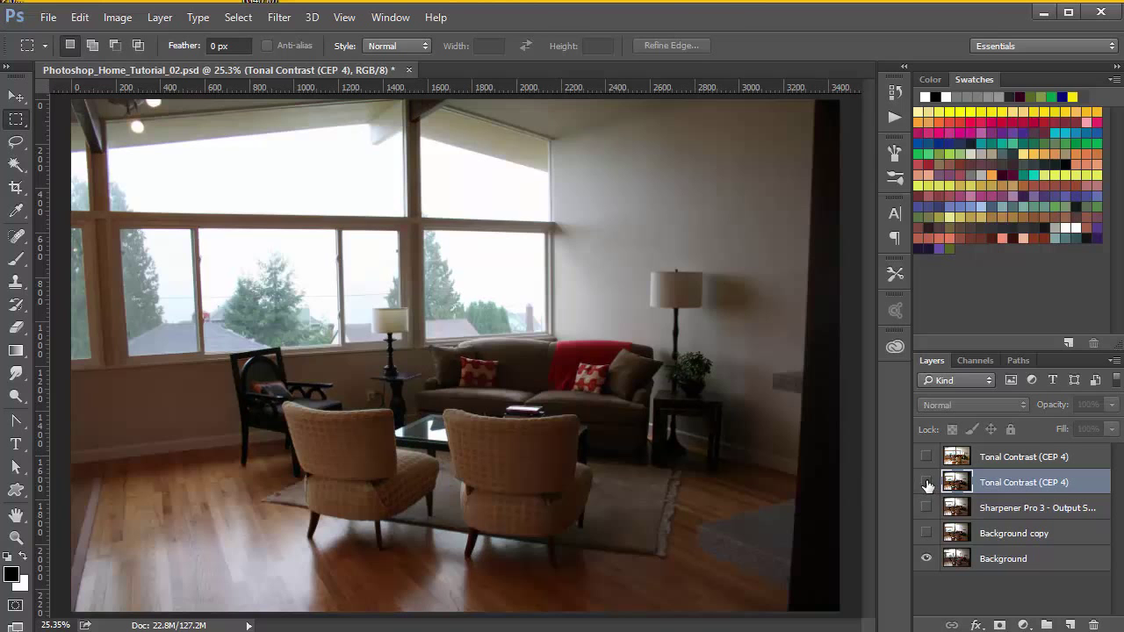
pyautogui.click(926, 483)
pyautogui.click(927, 483)
pyautogui.click(926, 483)
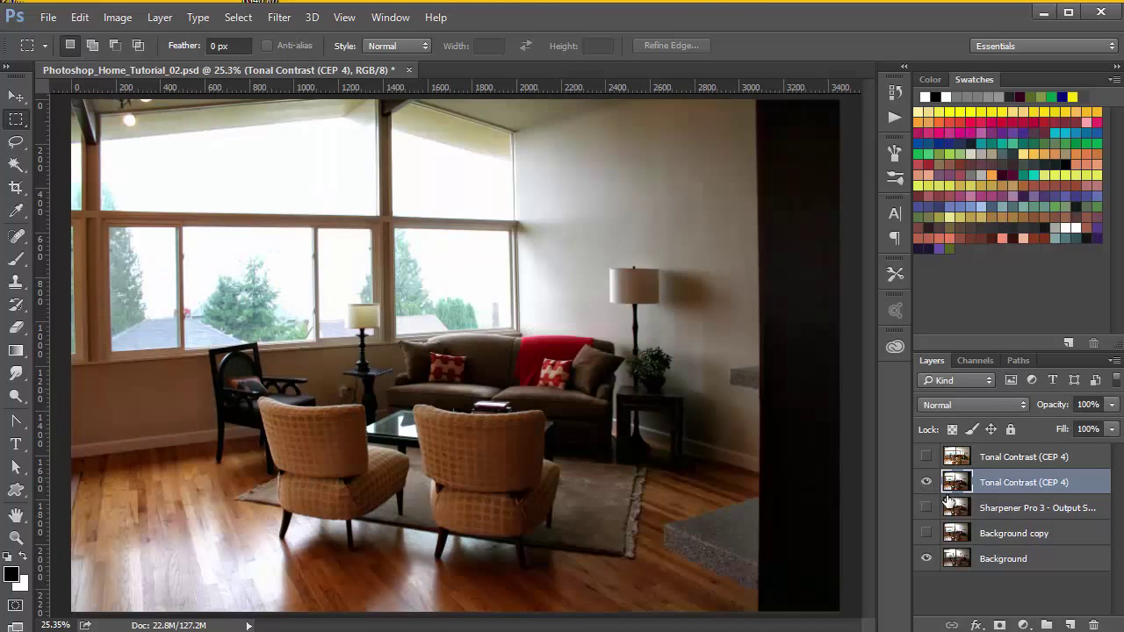